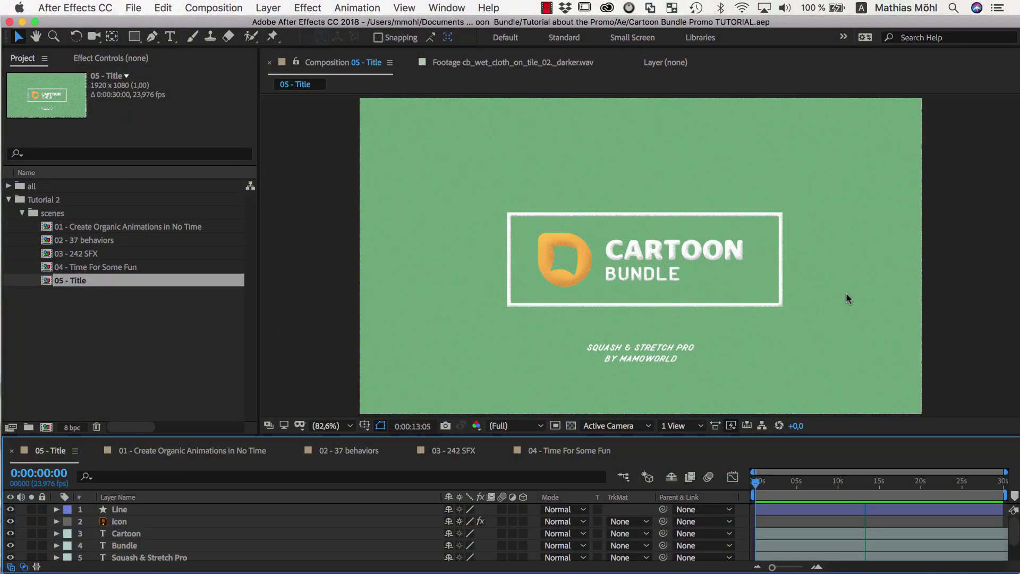
- Stop the title preview, zoom the viewer to 400%, then fit the whole frame again
{"action": "left_click", "coordinate": [591, 304]}
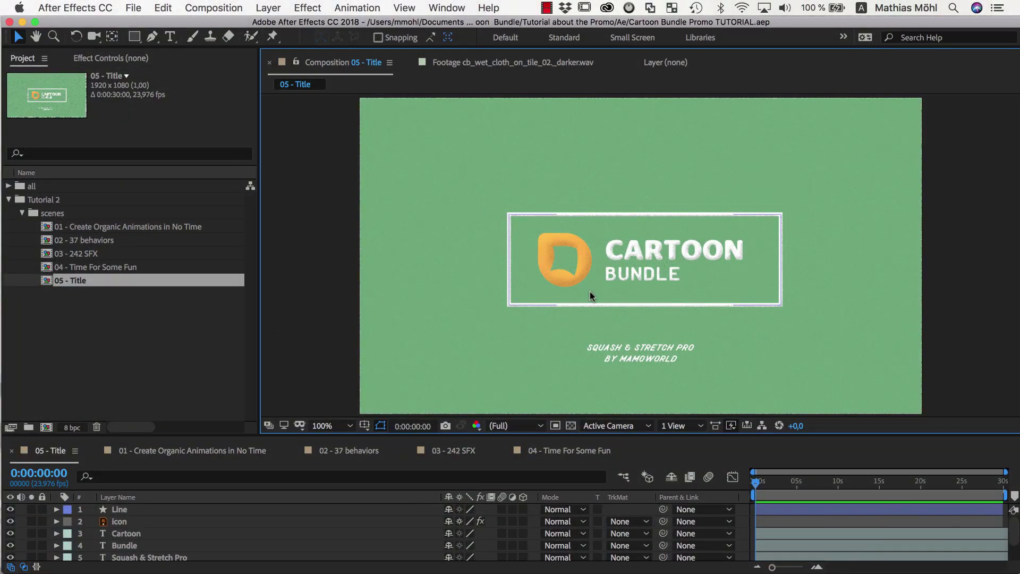
{"action": "key", "text": "period"}
{"action": "key", "text": "period"}
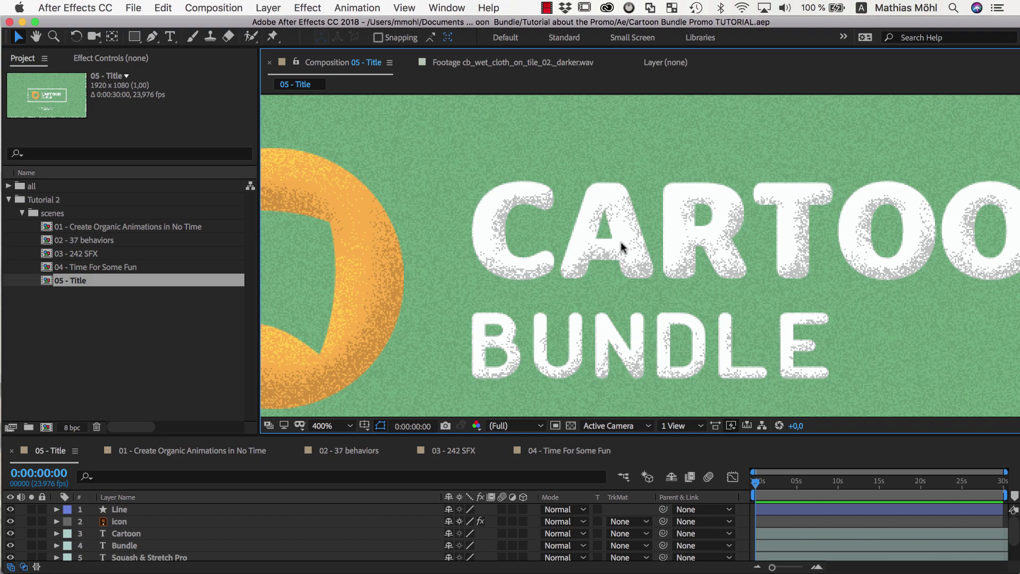
{"action": "key", "text": "shift+slash"}
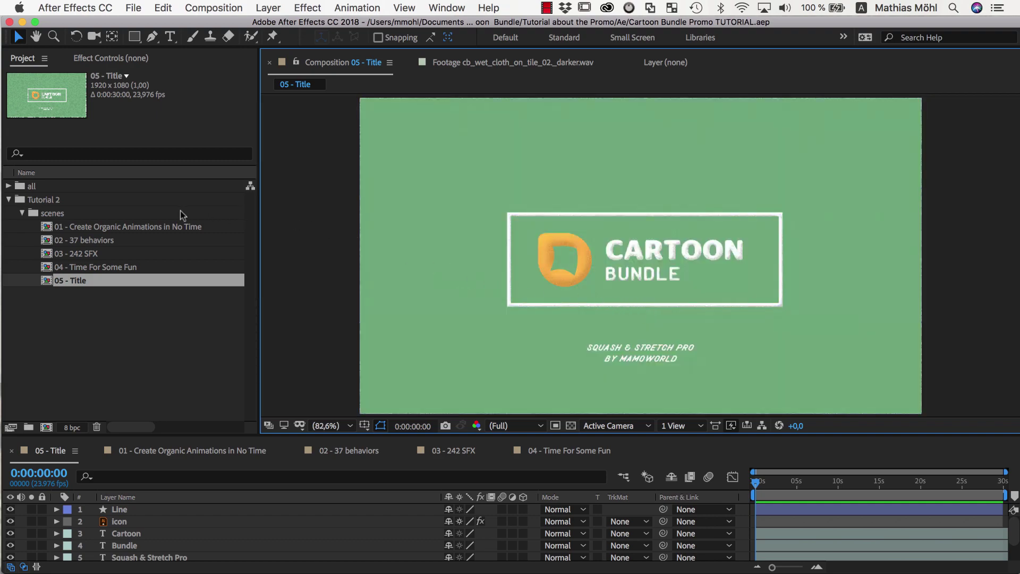
- Open compositions 01, 02 - 37 behaviors, 03 - 242 SFX, 04 - Time For Some Fun and 05 - Title
{"action": "double_click", "coordinate": [96, 229]}
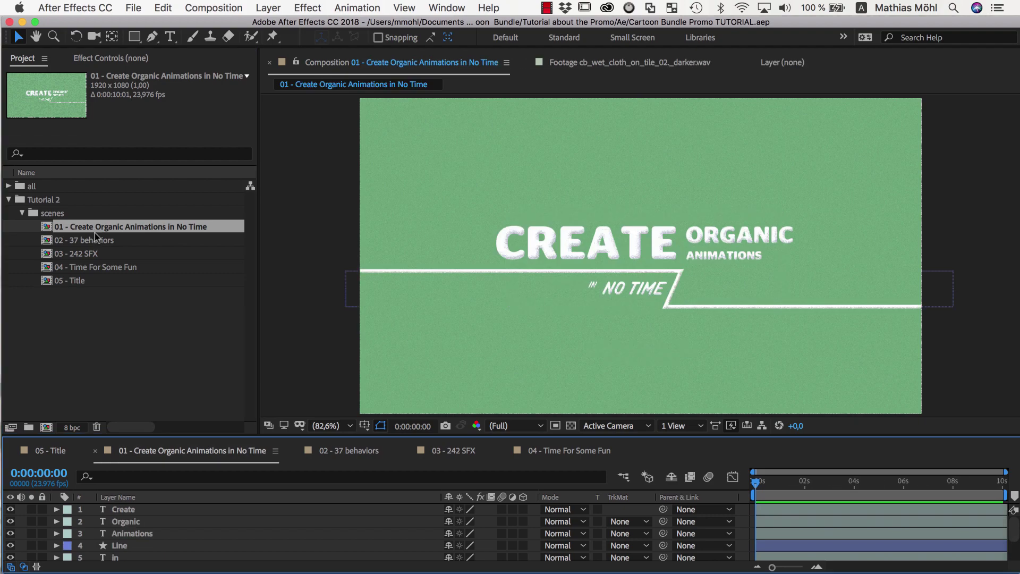
{"action": "double_click", "coordinate": [97, 242]}
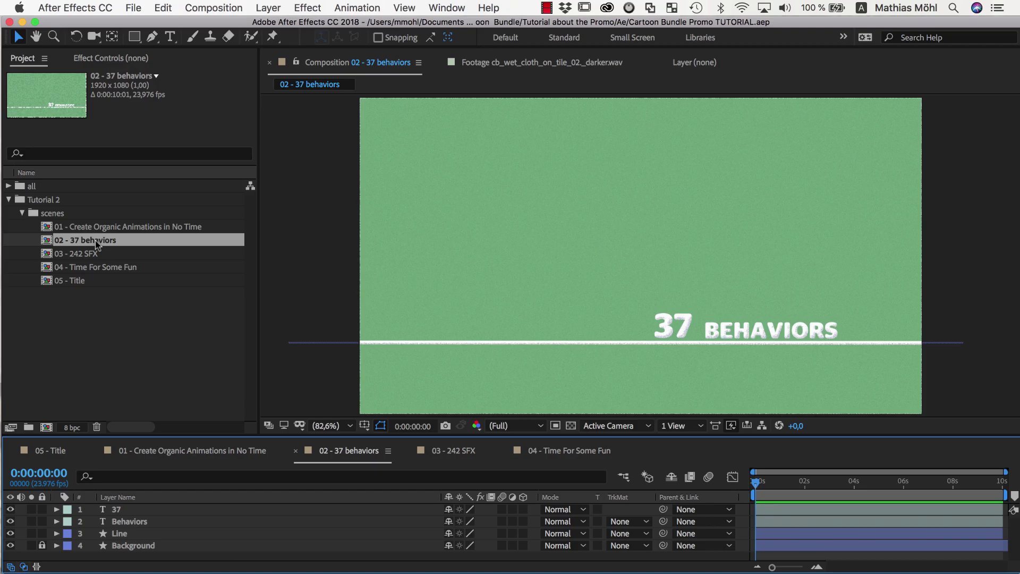
{"action": "double_click", "coordinate": [97, 257]}
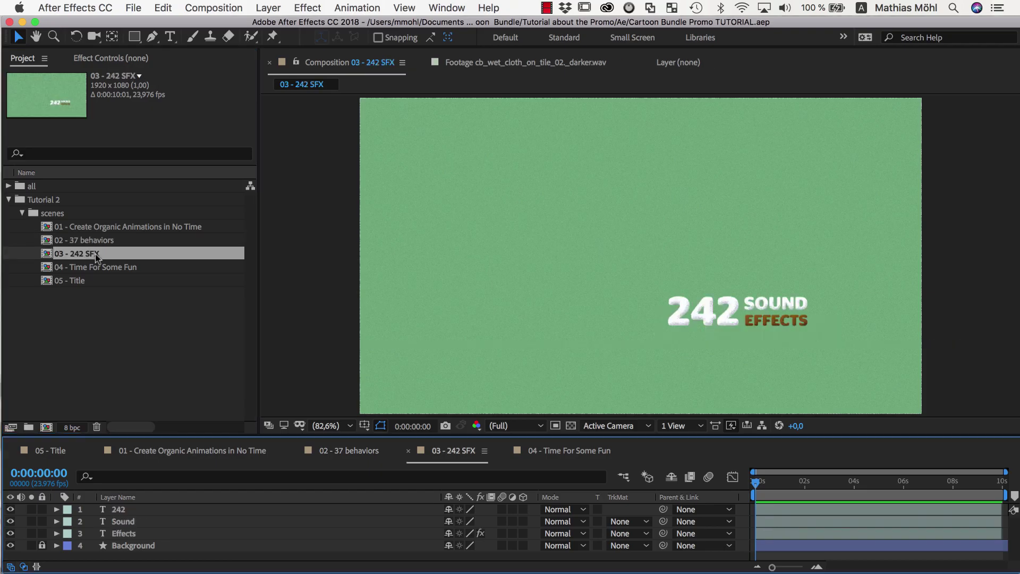
{"action": "double_click", "coordinate": [97, 269]}
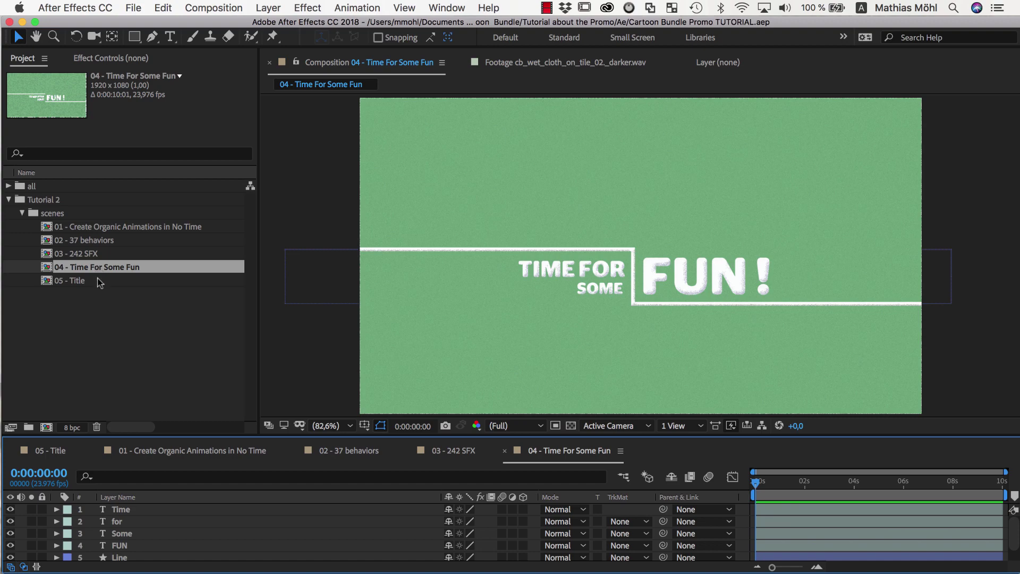
{"action": "double_click", "coordinate": [99, 281]}
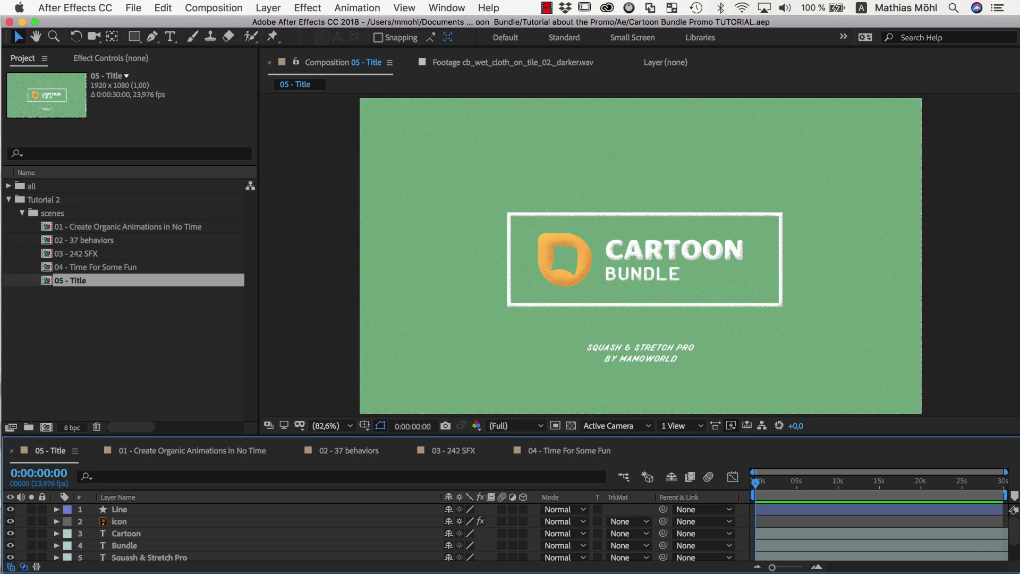
- In comp 01, retype the CREATE title as 'CHANGE ME', then undo back to CREATE
{"action": "double_click", "coordinate": [102, 228]}
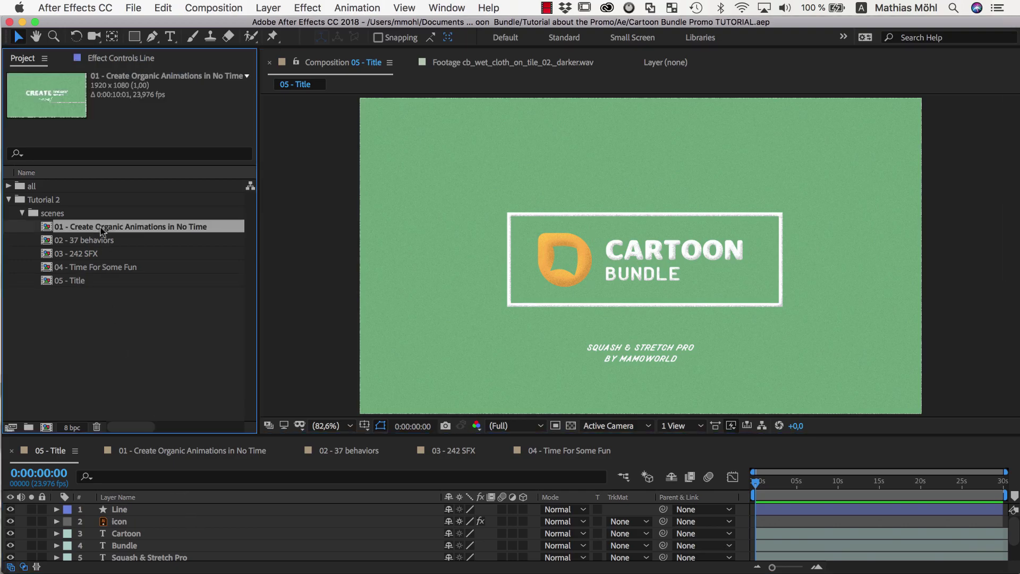
{"action": "double_click", "coordinate": [657, 260]}
{"action": "type", "text": "CHANGE ME"}
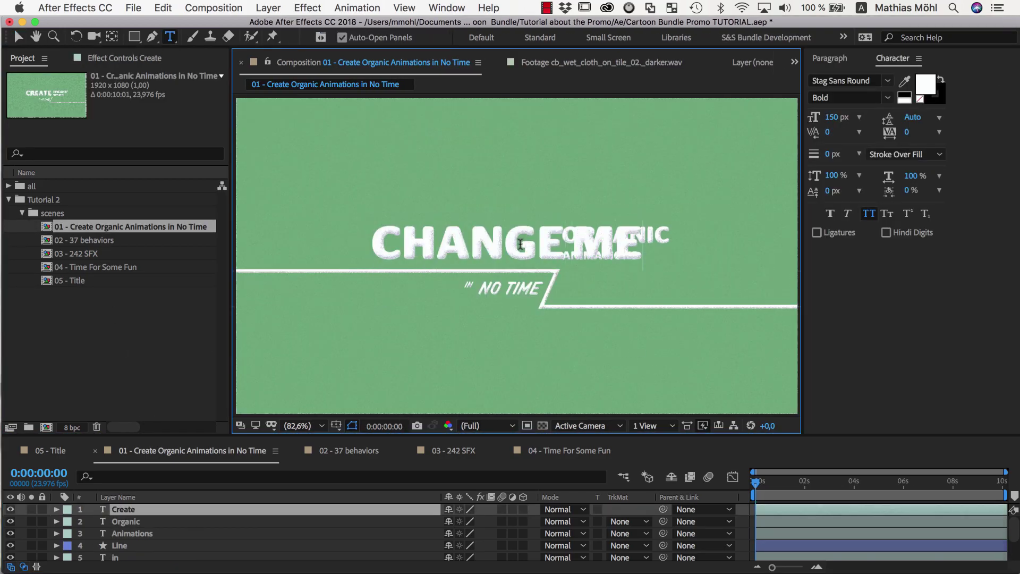
{"action": "key", "text": "Escape"}
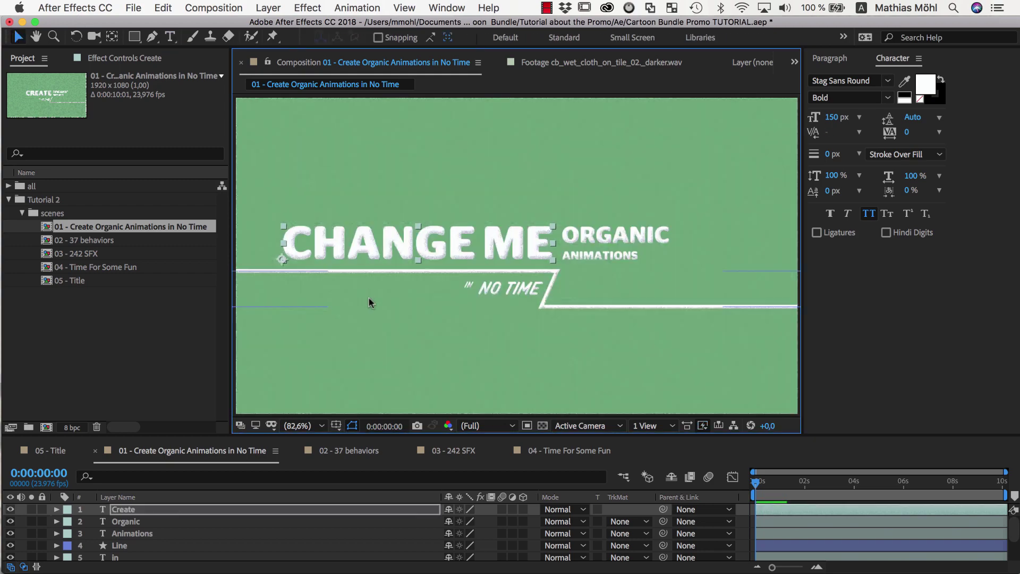
{"action": "left_click", "coordinate": [369, 297]}
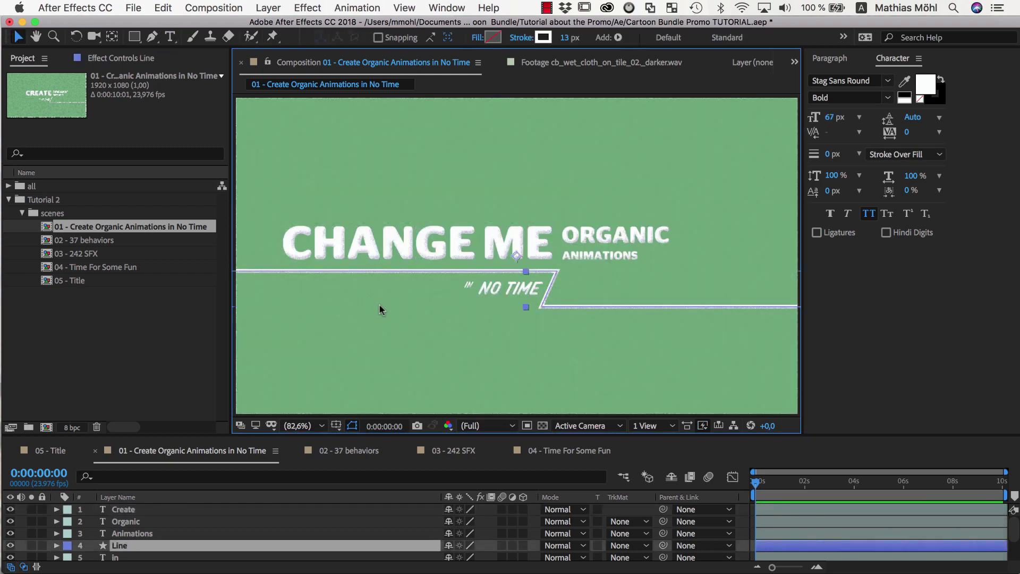
{"action": "left_click", "coordinate": [566, 318]}
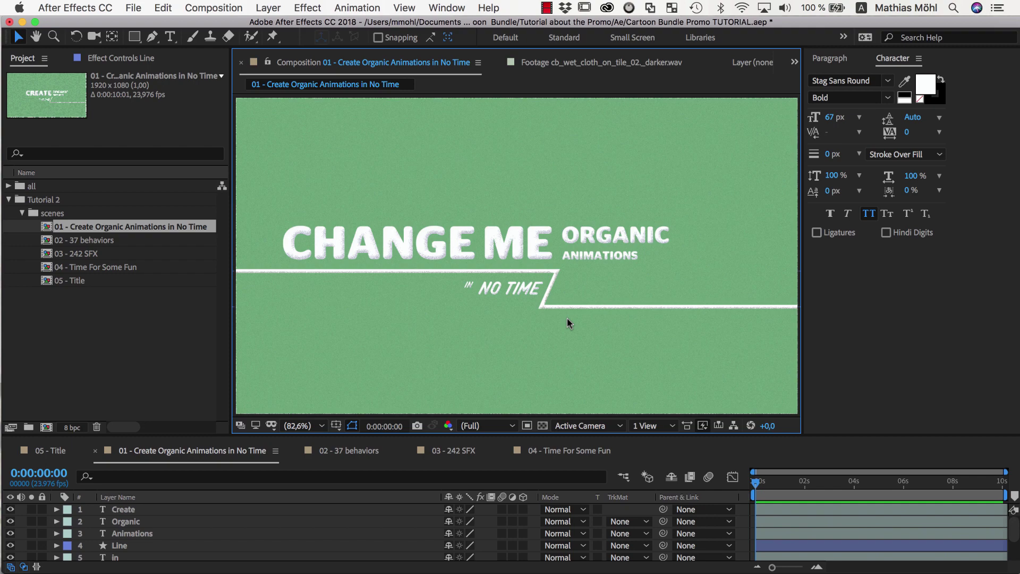
{"action": "key", "text": "super+z"}
{"action": "key", "text": "super+z"}
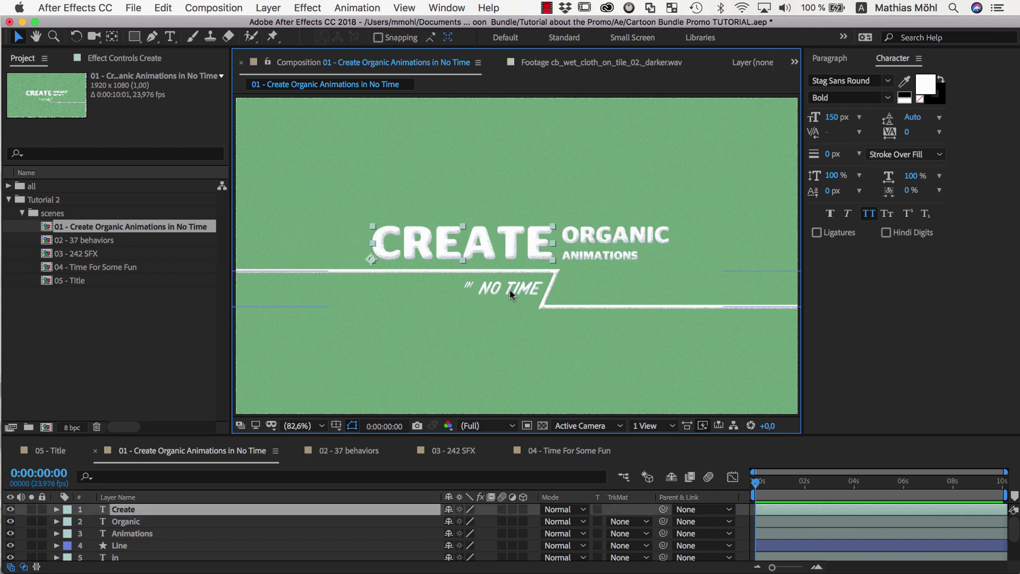
{"action": "left_click", "coordinate": [380, 191]}
- Save the current frame of comp 01 as a Photoshop file
{"action": "left_click", "coordinate": [214, 7]}
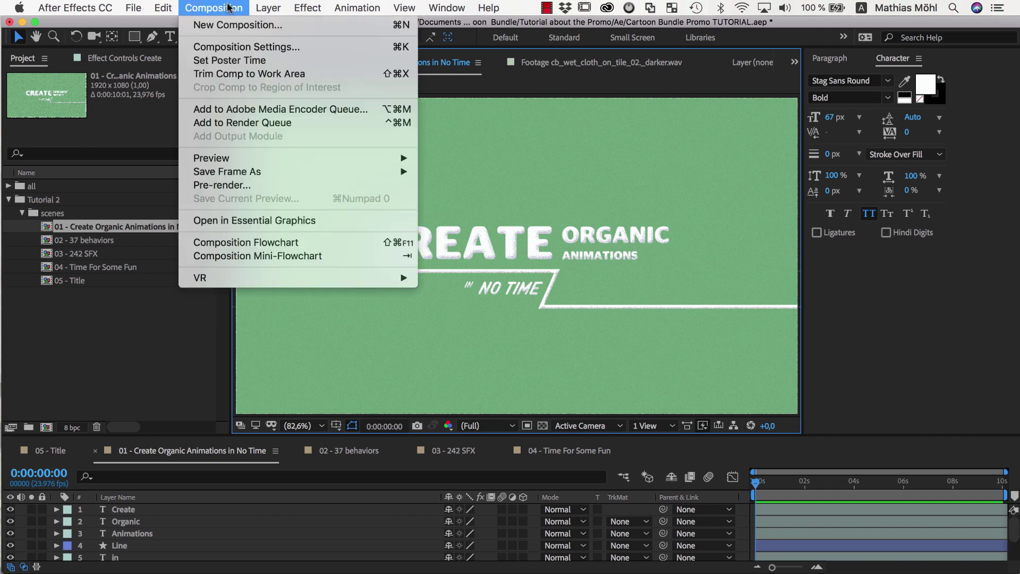
{"action": "mouse_move", "coordinate": [245, 170]}
{"action": "left_click", "coordinate": [451, 168]}
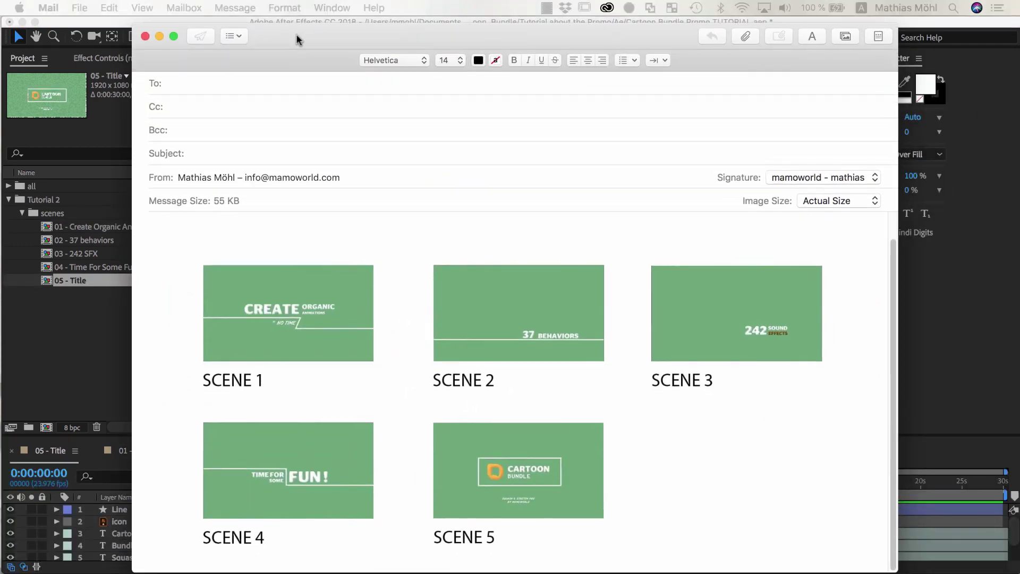
- Write 'Hi,' and 'here is a first draft of the story for the video :-)' above the images
{"action": "left_click_drag", "start_coordinate": [296, 40], "coordinate": [296, 35]}
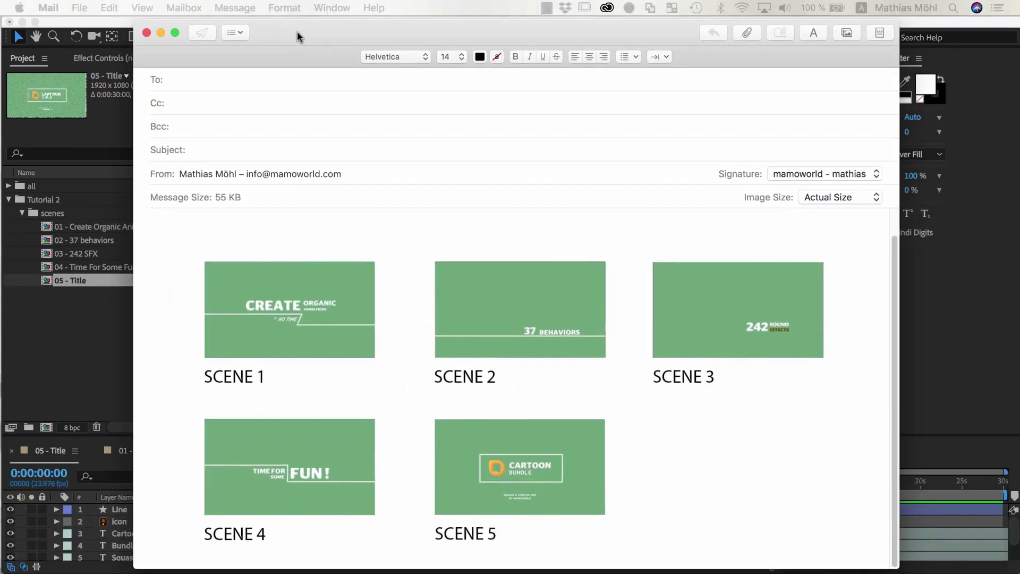
{"action": "type", "text": "Hi,"}
{"action": "key", "text": "Return"}
{"action": "type", "text": "here is a first draft "}
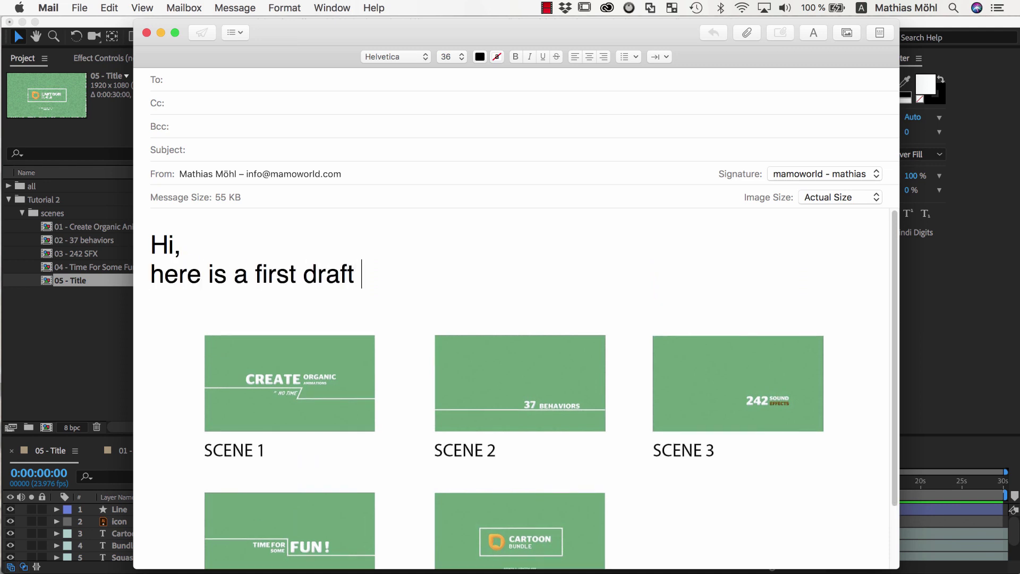
{"action": "type", "text": "of the story for the video :-)"}
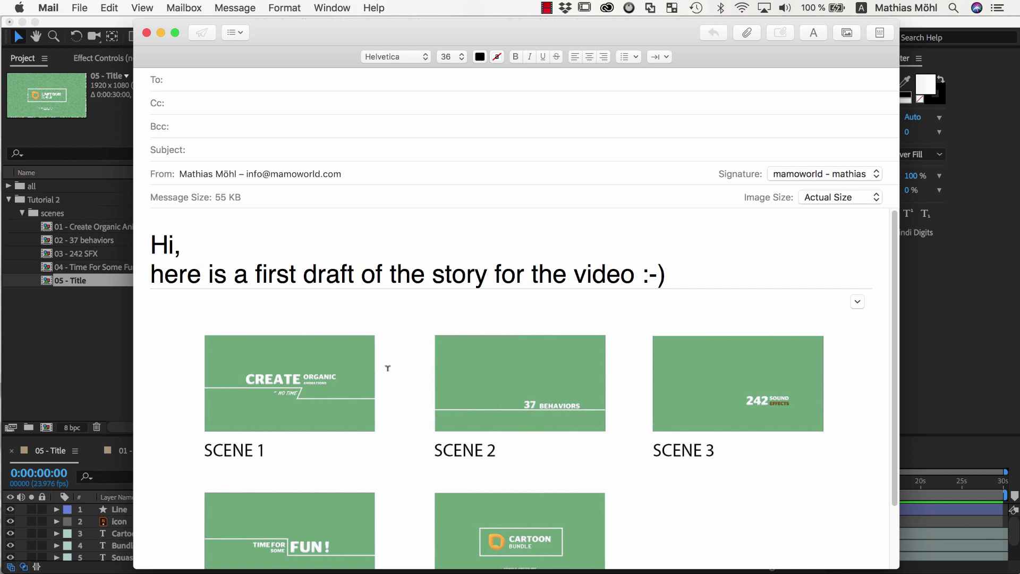
{"action": "scroll", "coordinate": [387, 367], "scroll_direction": "down", "scroll_amount": 2}
{"action": "scroll", "coordinate": [395, 374], "scroll_direction": "down", "scroll_amount": 1}
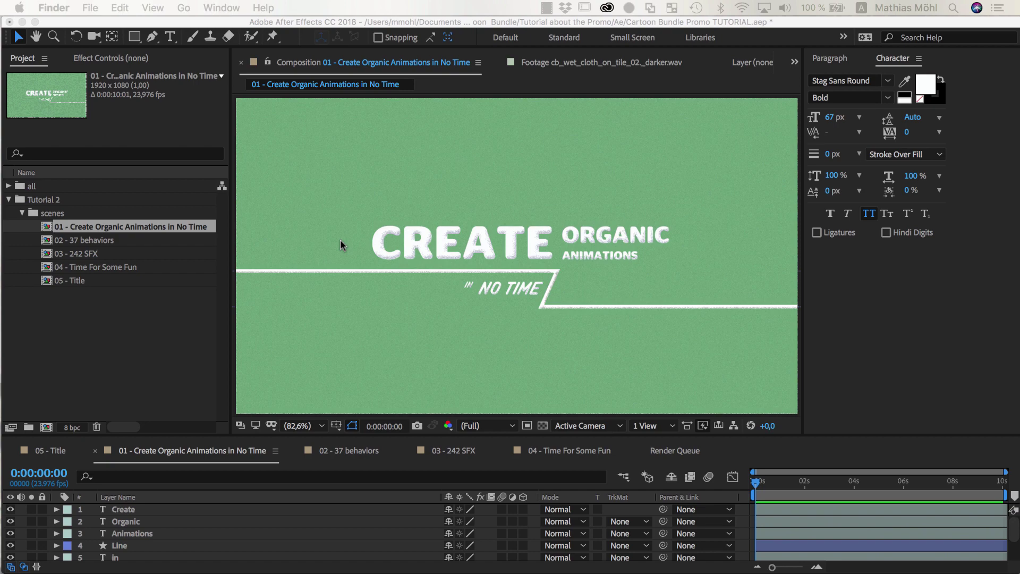
- Select the Create text layer and launch Squash and Stretch Pro from Window > Extensions
{"action": "left_click", "coordinate": [386, 240]}
{"action": "left_click", "coordinate": [412, 243]}
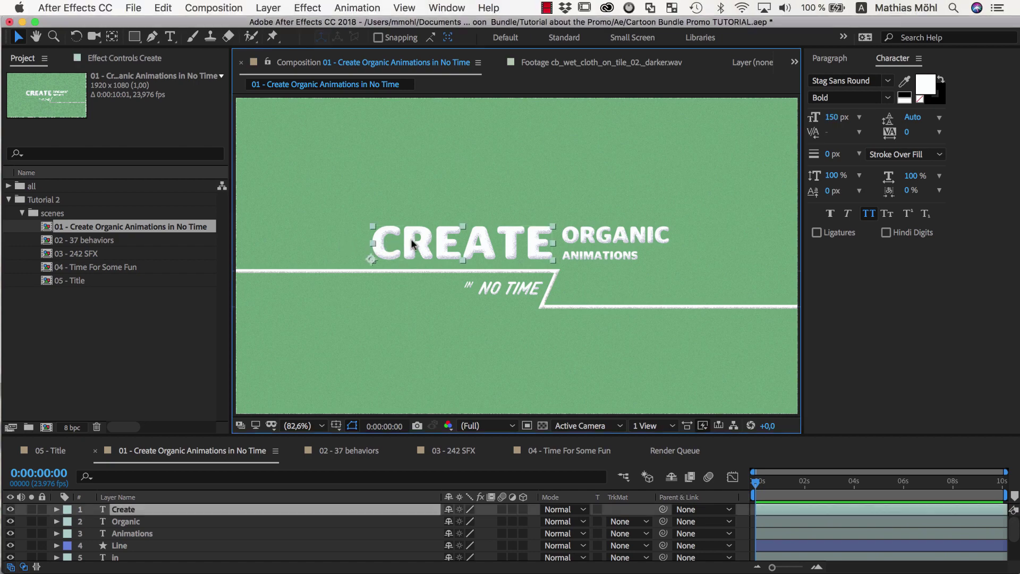
{"action": "left_click", "coordinate": [456, 8]}
{"action": "mouse_move", "coordinate": [479, 85]}
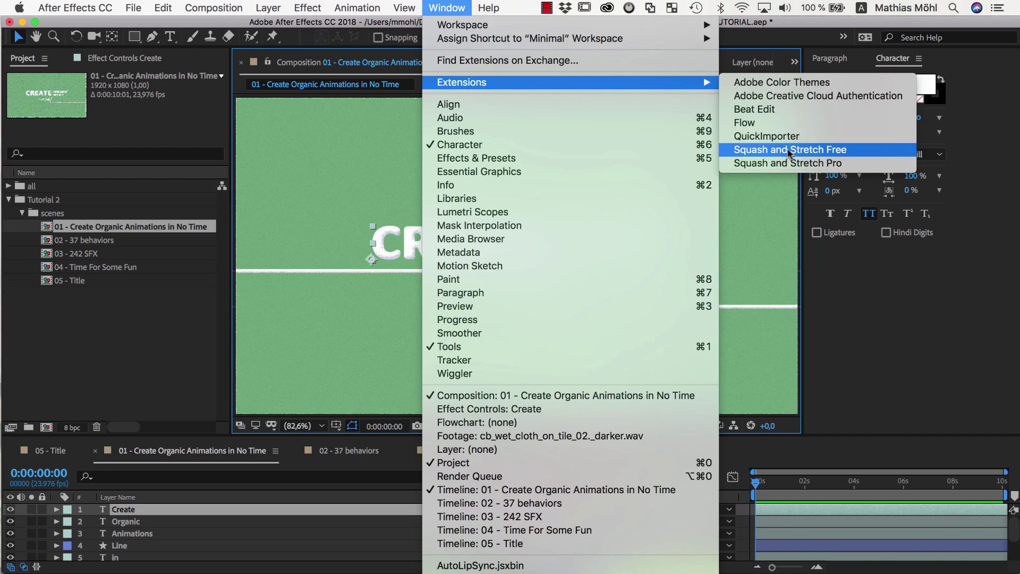
{"action": "left_click", "coordinate": [788, 163]}
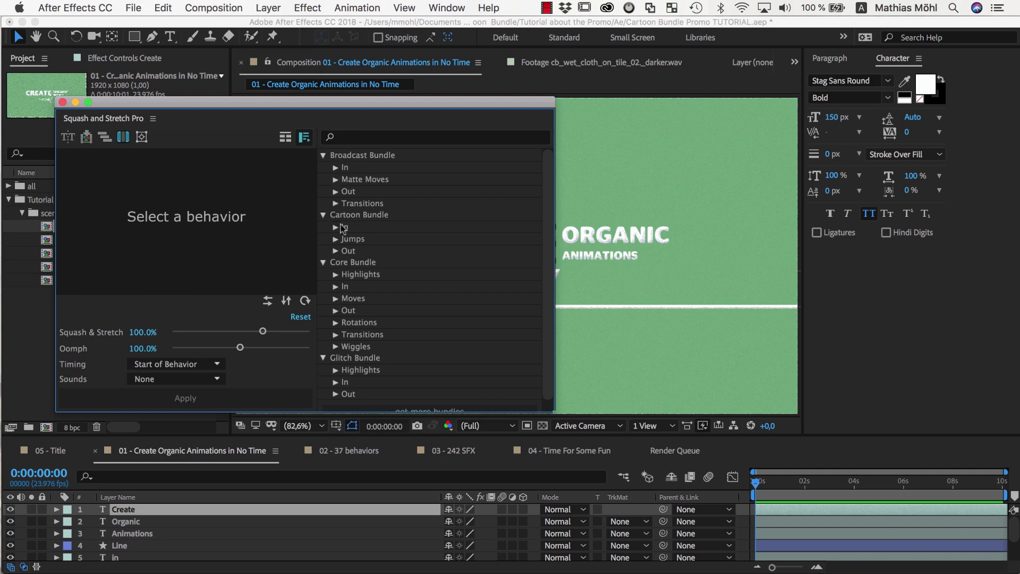
- Dock the panel, choose Cartoon Bundle > In > Drop in > Elastic Drop, and end the work area near 2 s
{"action": "left_click_drag", "start_coordinate": [140, 123], "coordinate": [183, 178]}
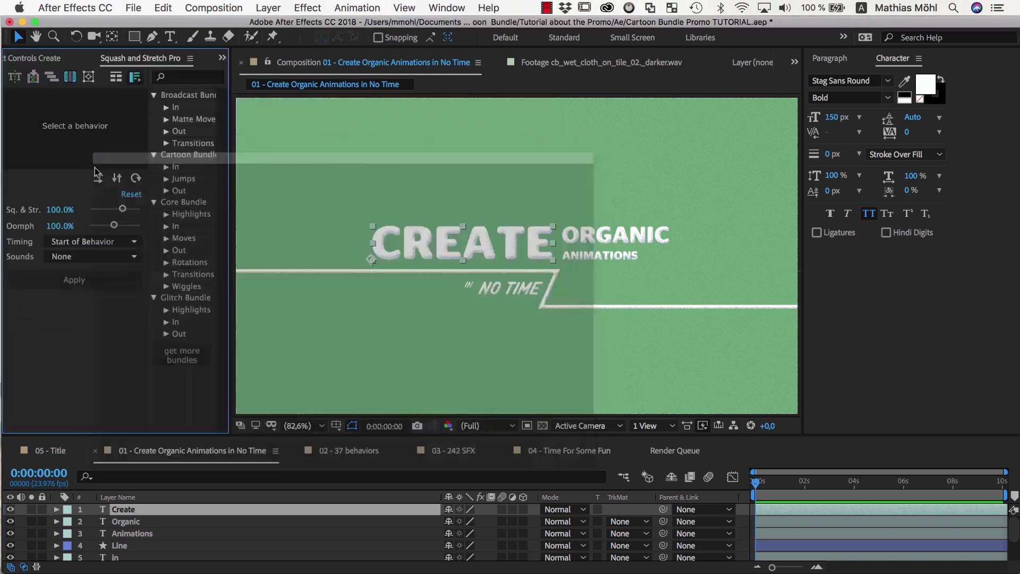
{"action": "left_click", "coordinate": [187, 166]}
{"action": "left_click", "coordinate": [198, 179]}
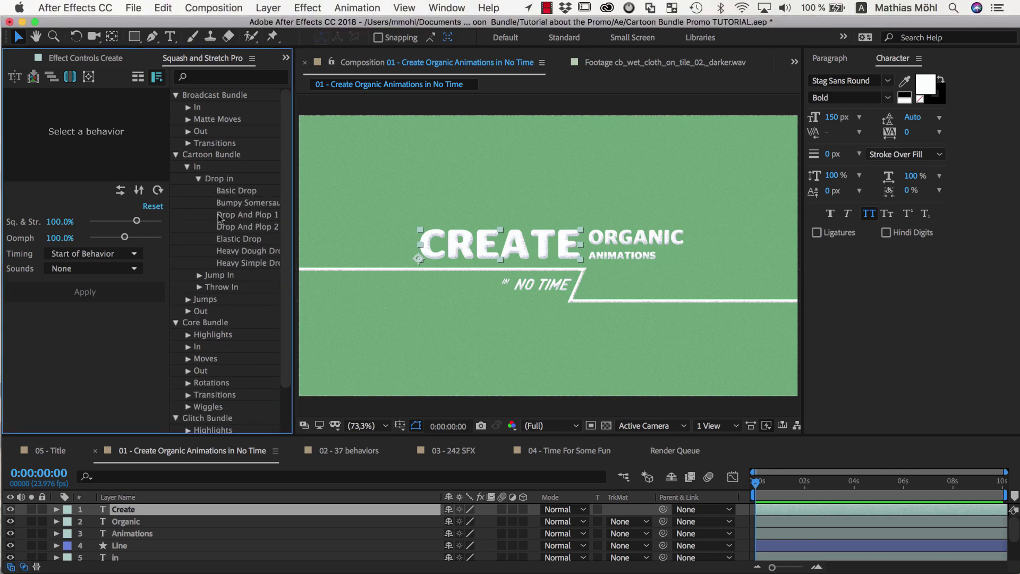
{"action": "left_click", "coordinate": [232, 240]}
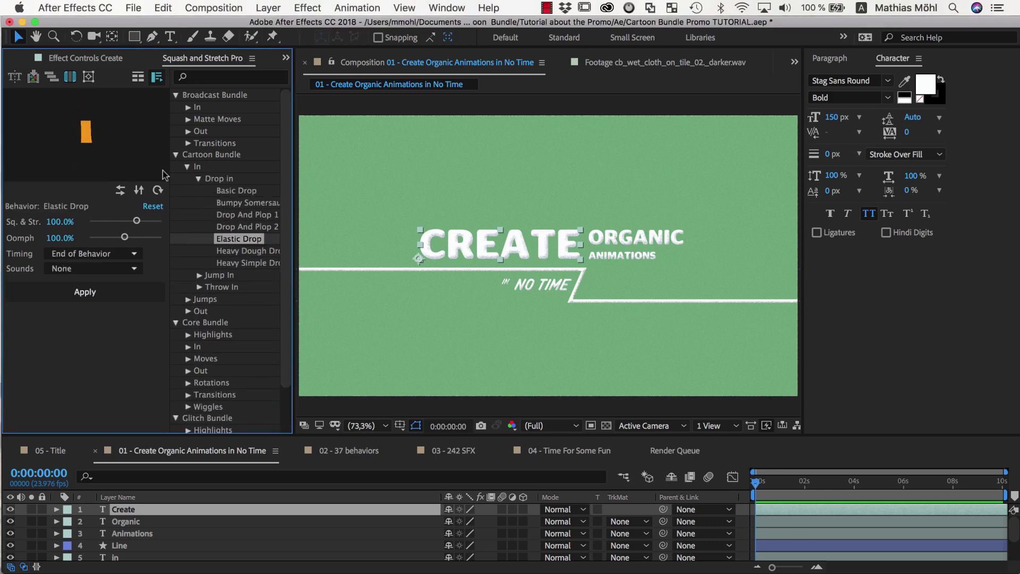
{"action": "left_click", "coordinate": [69, 77]}
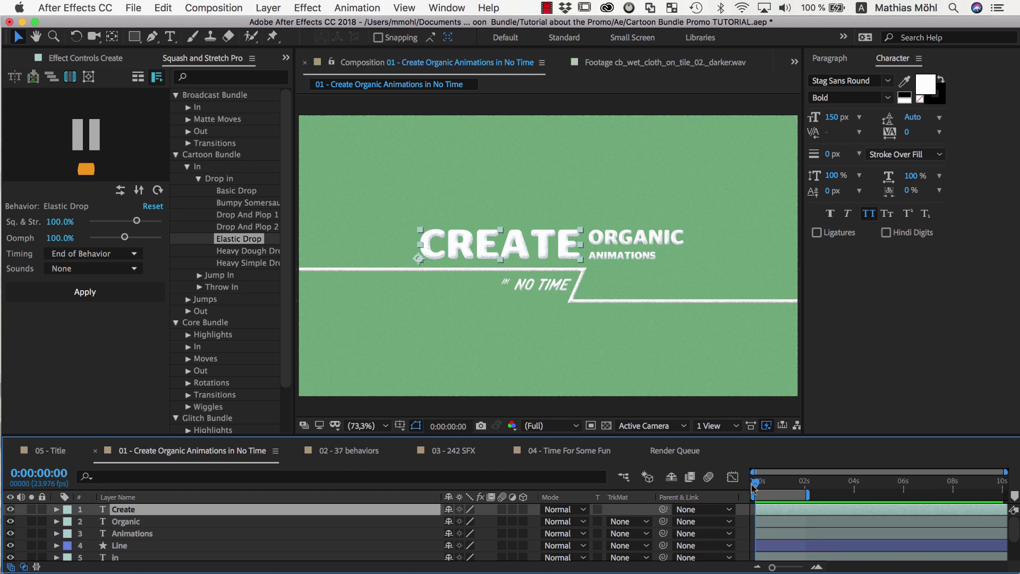
{"action": "left_click_drag", "start_coordinate": [754, 486], "coordinate": [809, 485]}
- Apply Elastic Drop with the Boing Bright sound to Create, splitting it into letter layers
{"action": "left_click", "coordinate": [120, 270]}
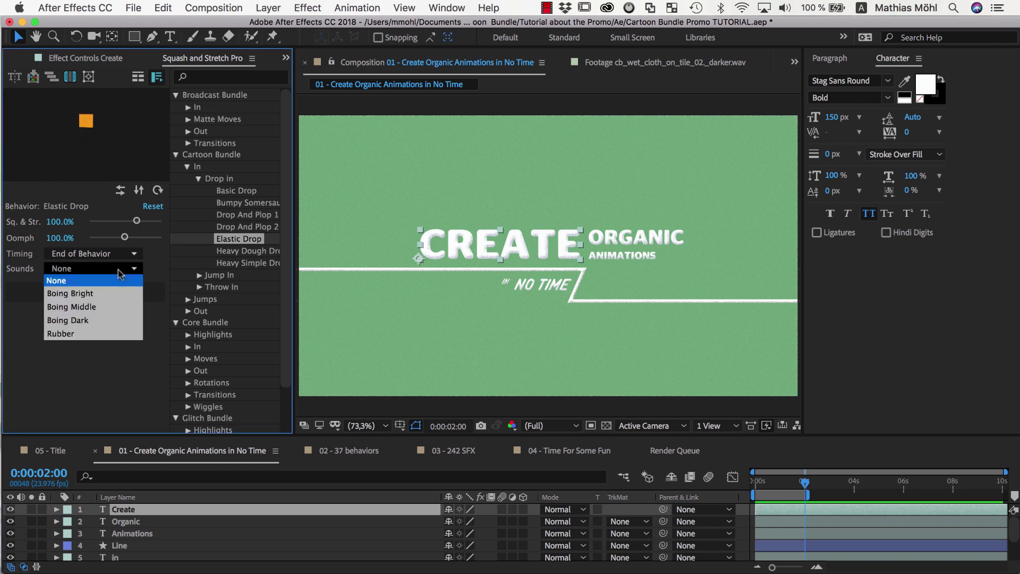
{"action": "left_click", "coordinate": [97, 294]}
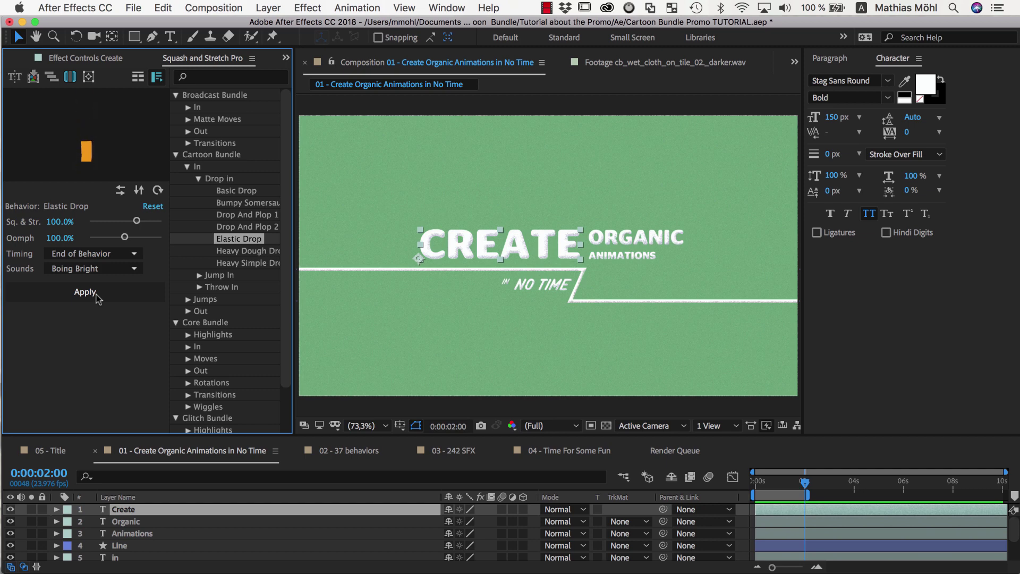
{"action": "left_click", "coordinate": [97, 296]}
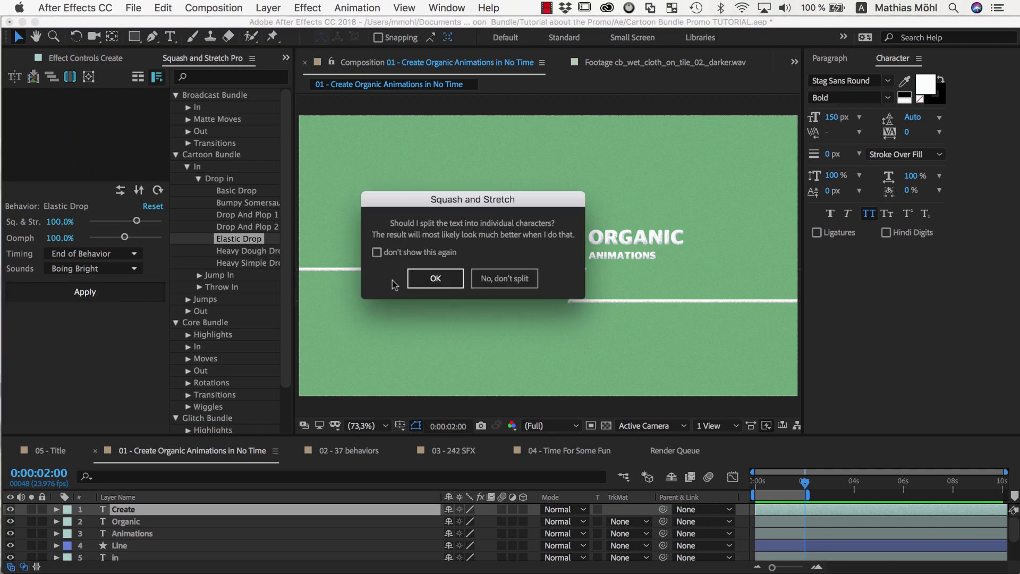
{"action": "left_click", "coordinate": [433, 277]}
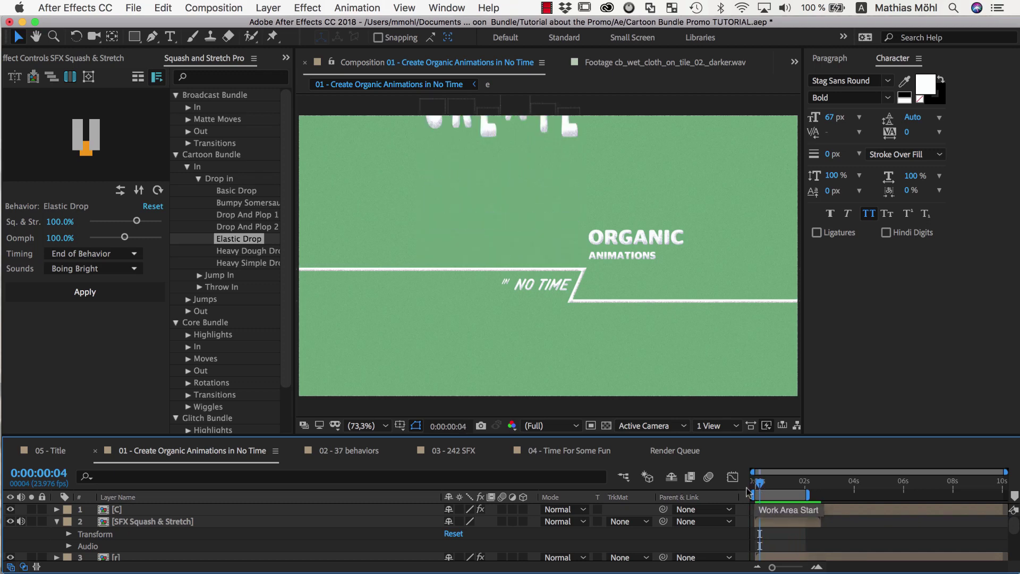
- Inspect the SFX Squash & Stretch precomp, then return to Create Organic Animations
{"action": "left_click", "coordinate": [157, 526]}
{"action": "double_click", "coordinate": [156, 524]}
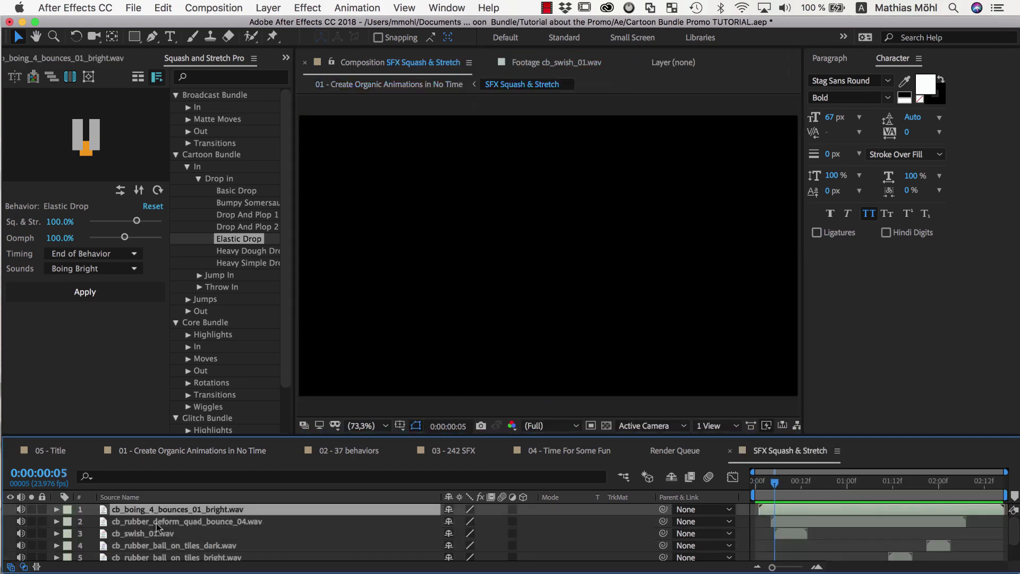
{"action": "scroll", "coordinate": [171, 538], "scroll_direction": "down", "scroll_amount": 1}
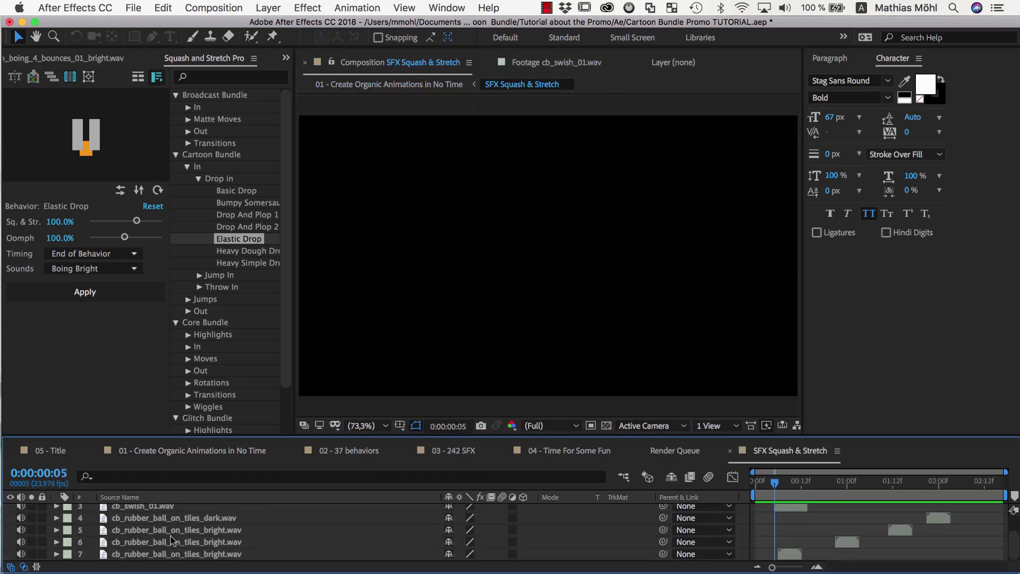
{"action": "scroll", "coordinate": [170, 536], "scroll_direction": "up", "scroll_amount": 3}
{"action": "scroll", "coordinate": [170, 538], "scroll_direction": "down", "scroll_amount": 3}
{"action": "scroll", "coordinate": [170, 537], "scroll_direction": "up", "scroll_amount": 3}
{"action": "scroll", "coordinate": [170, 537], "scroll_direction": "up", "scroll_amount": 1}
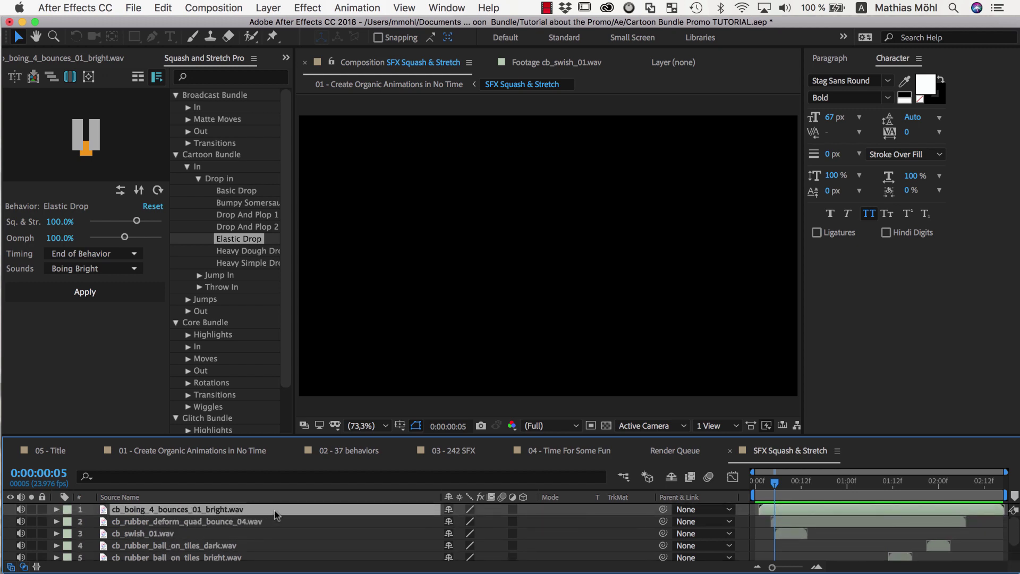
{"action": "left_click", "coordinate": [246, 452]}
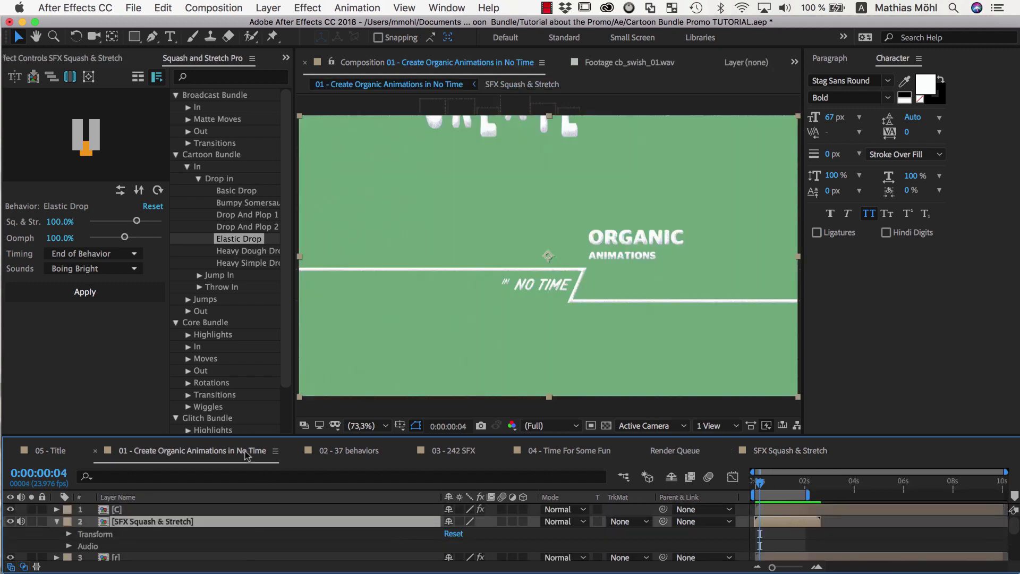
- Keep the plugin's SFX arrangement on Precompose per Behavior in Preferences
{"action": "left_click", "coordinate": [252, 59]}
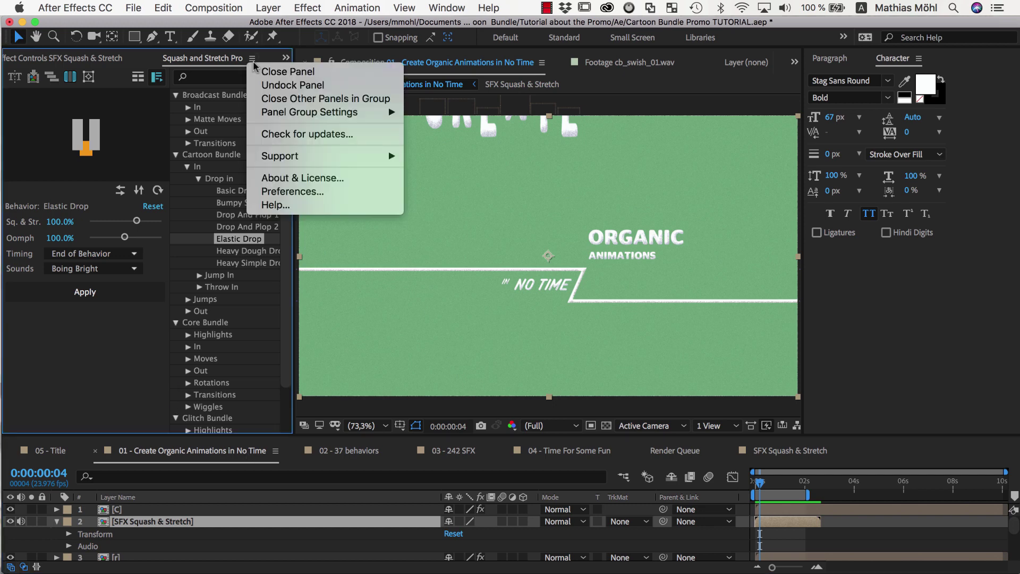
{"action": "left_click", "coordinate": [256, 192]}
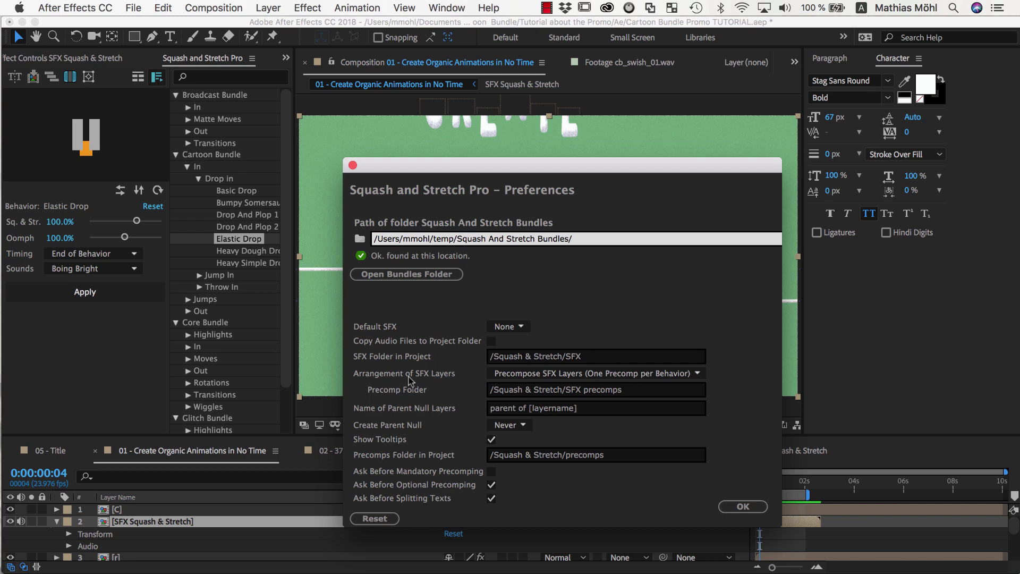
{"action": "left_click", "coordinate": [584, 375]}
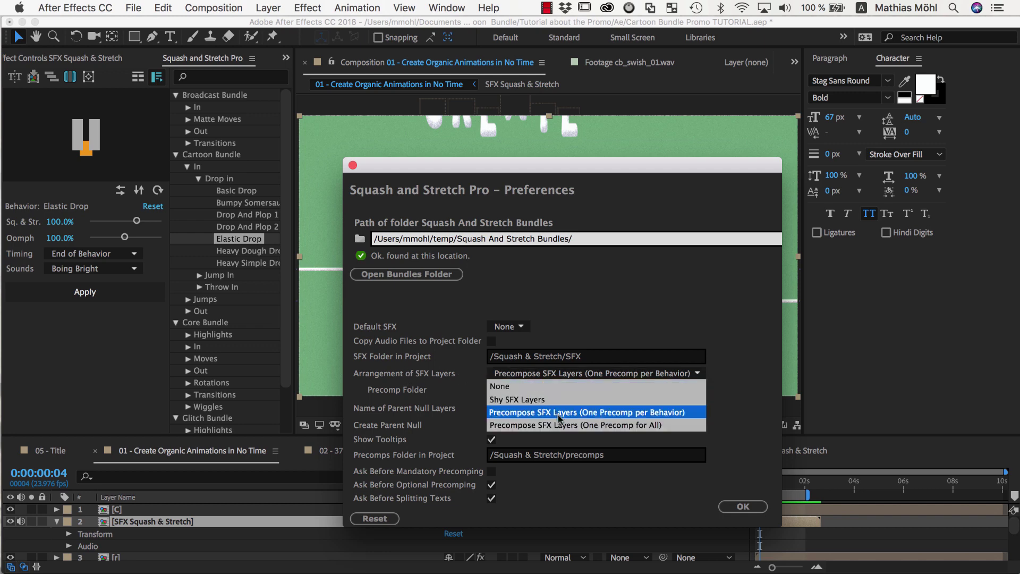
{"action": "left_click", "coordinate": [573, 415]}
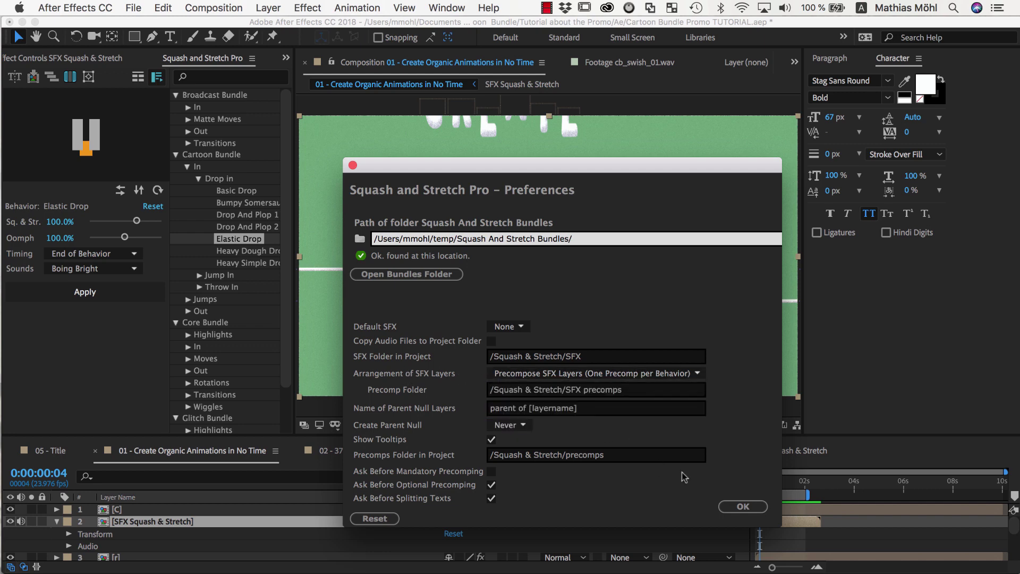
{"action": "left_click", "coordinate": [743, 506]}
- Enlarge the timeline and scrub to the frame where CREATE drops in
{"action": "left_click_drag", "start_coordinate": [275, 435], "coordinate": [275, 367]}
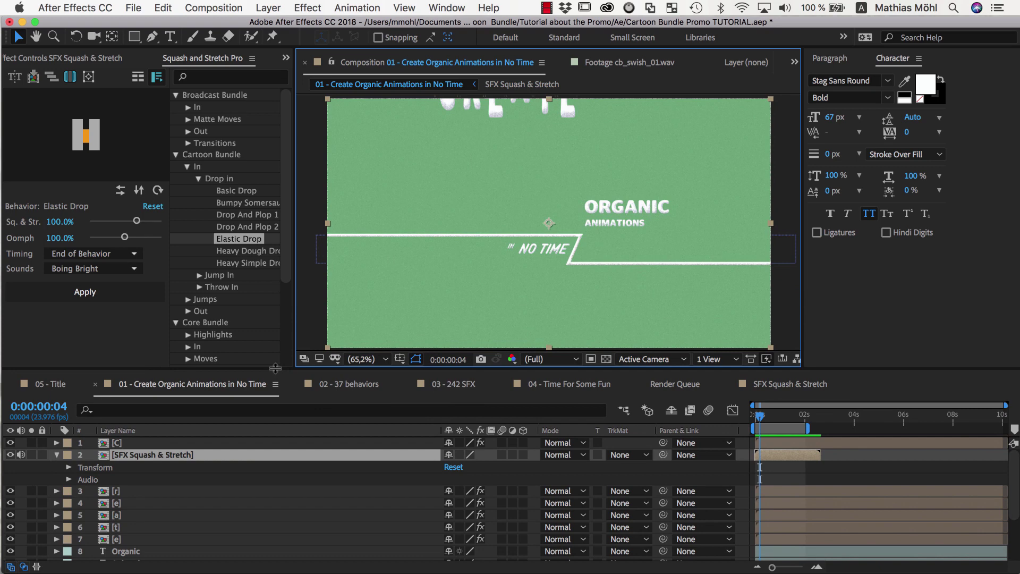
{"action": "left_click", "coordinate": [769, 418]}
{"action": "mouse_move", "coordinate": [770, 419]}
{"action": "left_mouse_down"}
{"action": "mouse_move", "coordinate": [755, 420]}
{"action": "mouse_move", "coordinate": [767, 422]}
{"action": "left_mouse_up"}
- Delay the final E, then stagger the selected letter layers by inPoints
{"action": "left_click", "coordinate": [128, 544]}
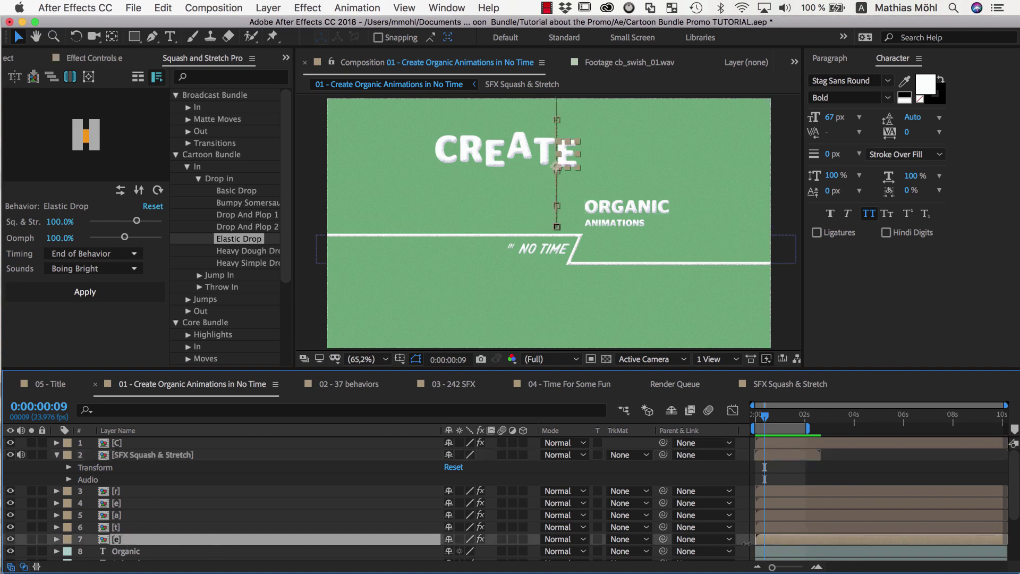
{"action": "left_click_drag", "start_coordinate": [776, 543], "coordinate": [789, 542]}
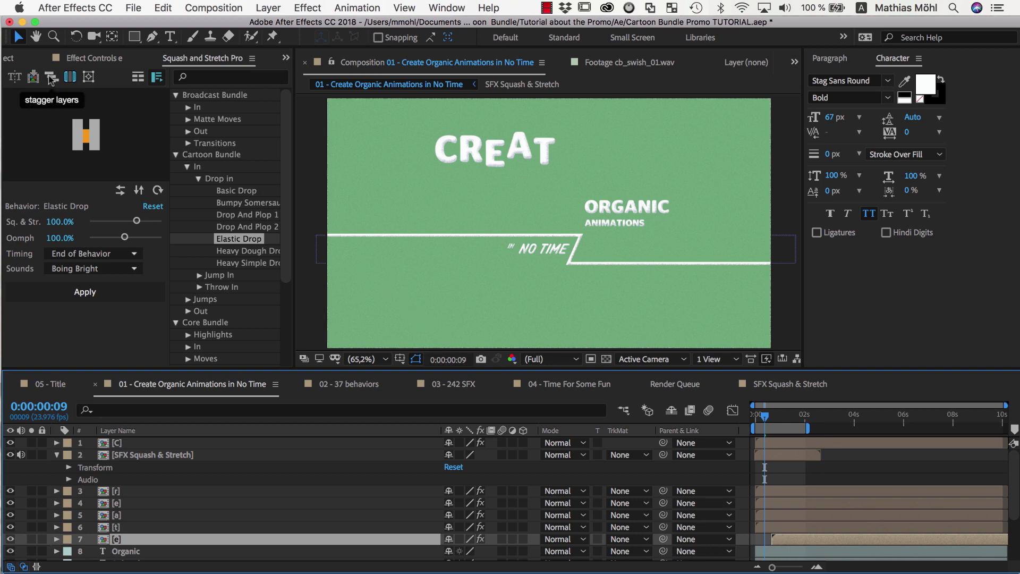
{"action": "left_click", "coordinate": [126, 443]}
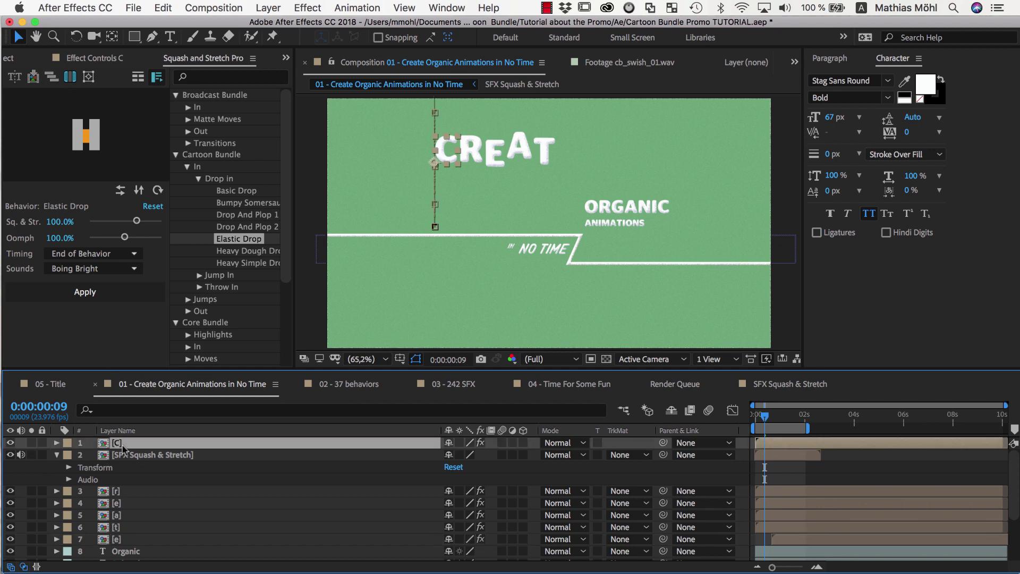
{"action": "left_click", "coordinate": [117, 491], "text": "super"}
{"action": "left_click", "coordinate": [118, 504], "text": "super"}
{"action": "left_click", "coordinate": [118, 516], "text": "super"}
{"action": "left_click", "coordinate": [120, 527], "text": "super"}
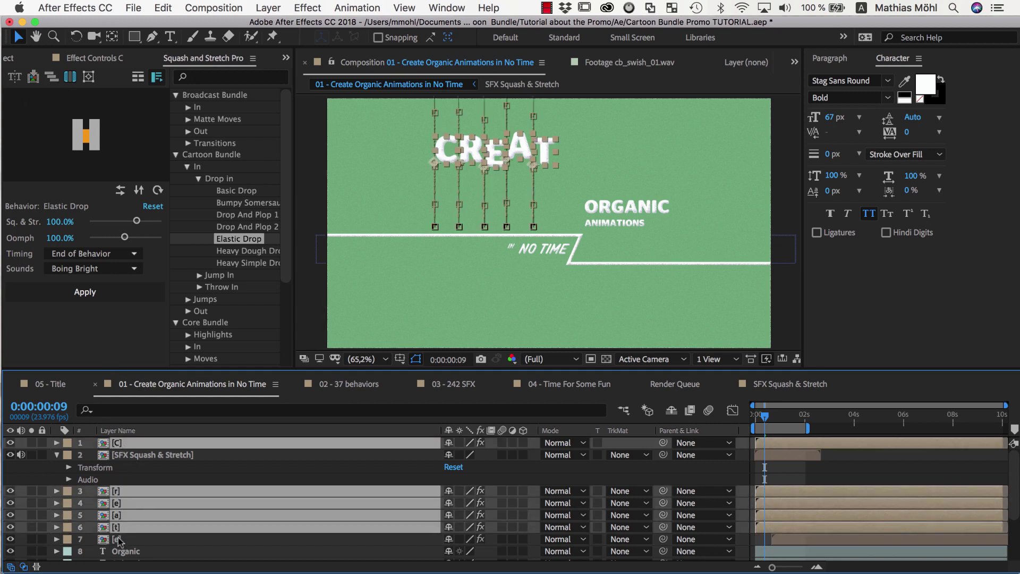
{"action": "left_click", "coordinate": [120, 539], "text": "super"}
{"action": "left_click", "coordinate": [52, 77]}
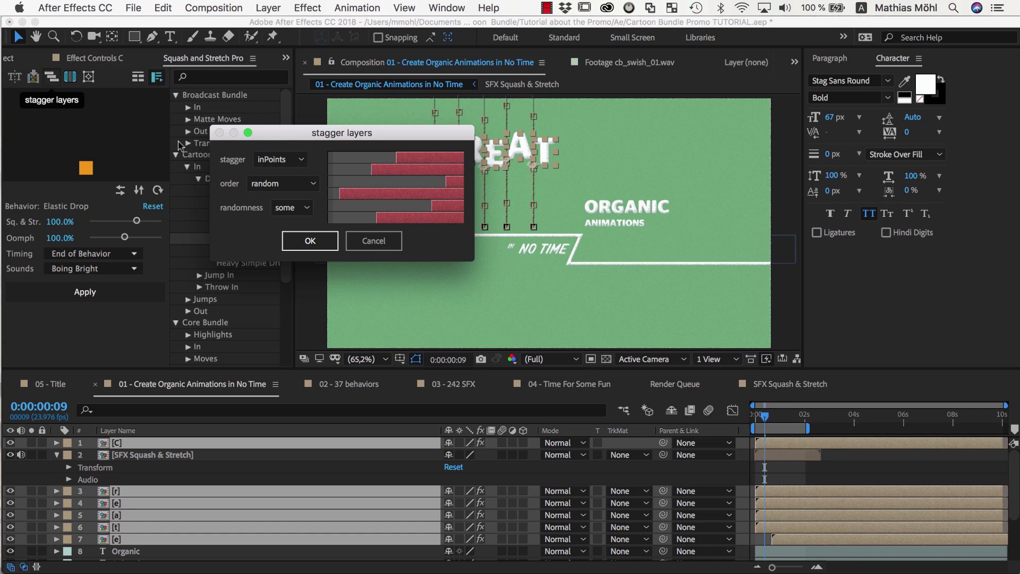
{"action": "left_click", "coordinate": [303, 160]}
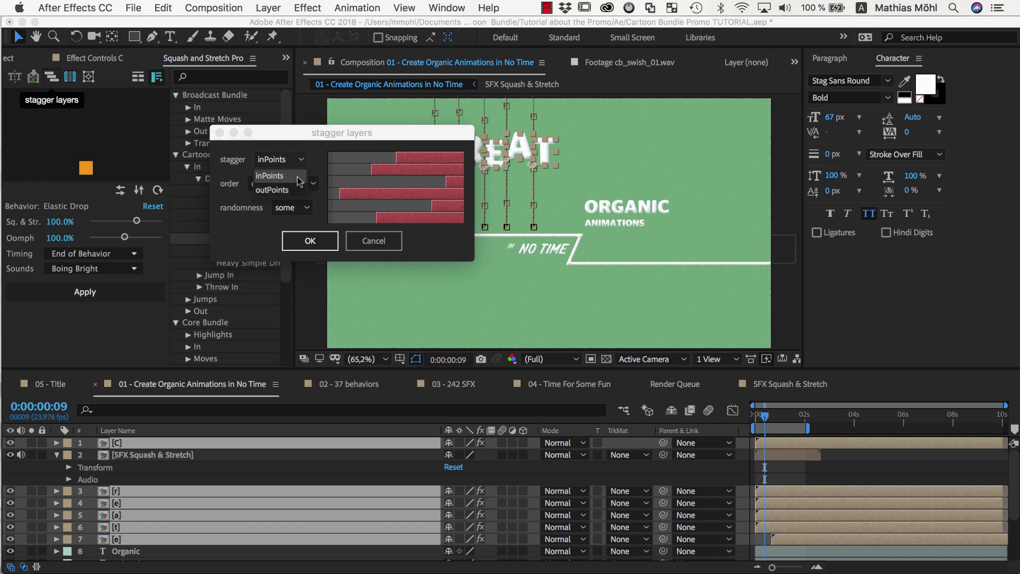
{"action": "left_click", "coordinate": [301, 177]}
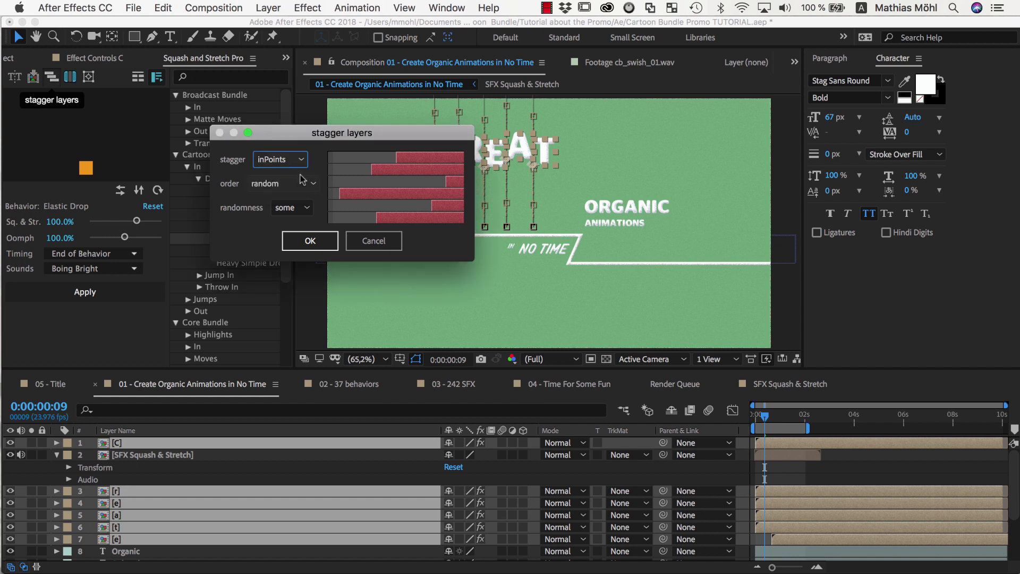
{"action": "left_click", "coordinate": [299, 242]}
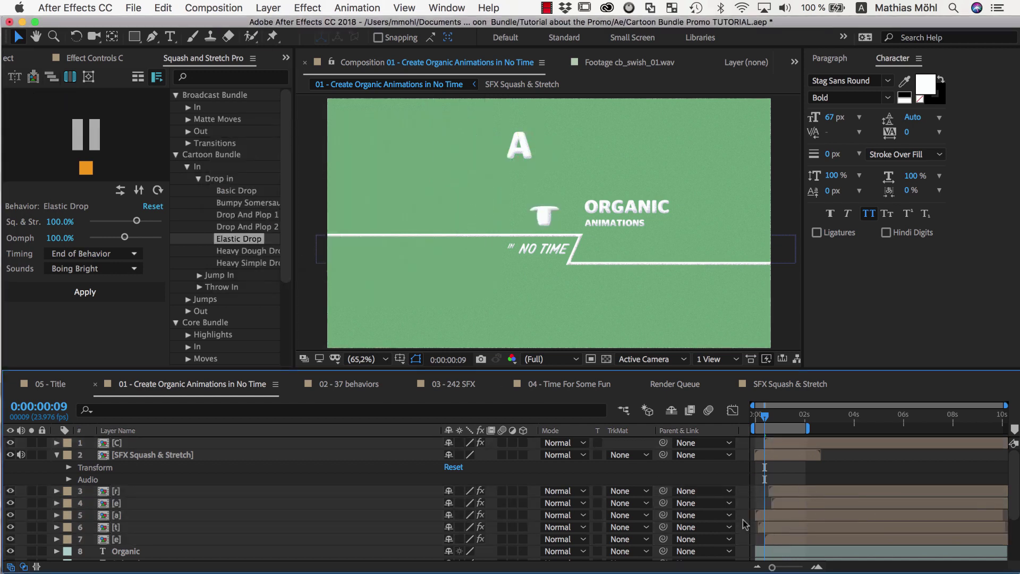
- Push the final E later and restagger all letter layers in random order
{"action": "left_click_drag", "start_coordinate": [772, 539], "coordinate": [797, 541]}
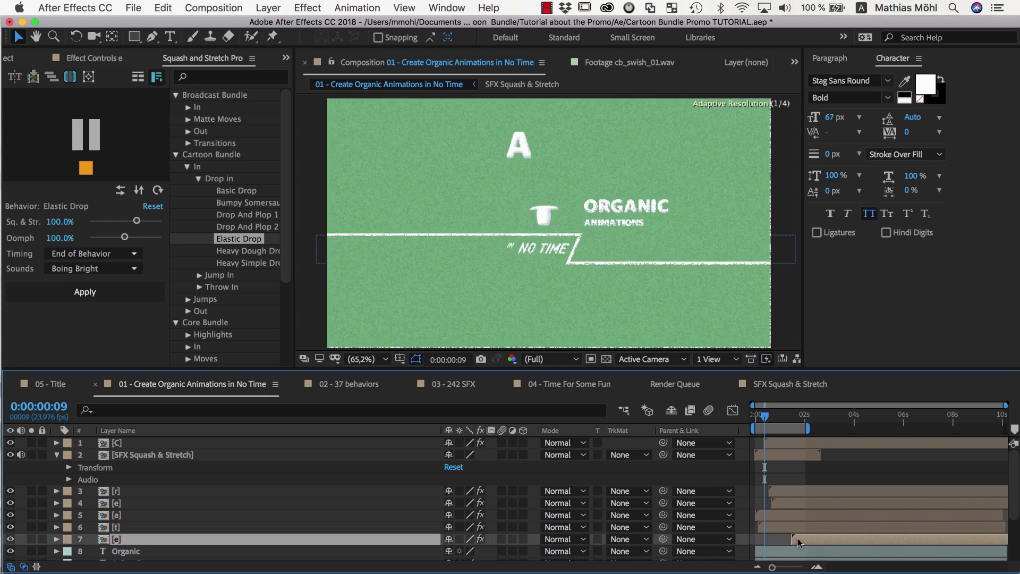
{"action": "left_click", "coordinate": [125, 493], "text": "shift"}
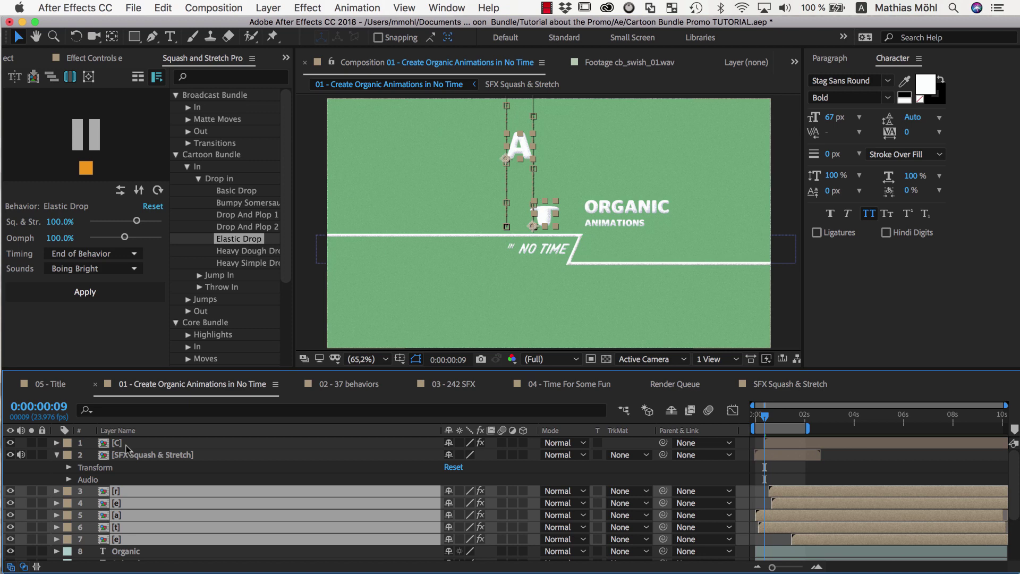
{"action": "left_click", "coordinate": [124, 443], "text": "super"}
{"action": "left_click", "coordinate": [86, 134]}
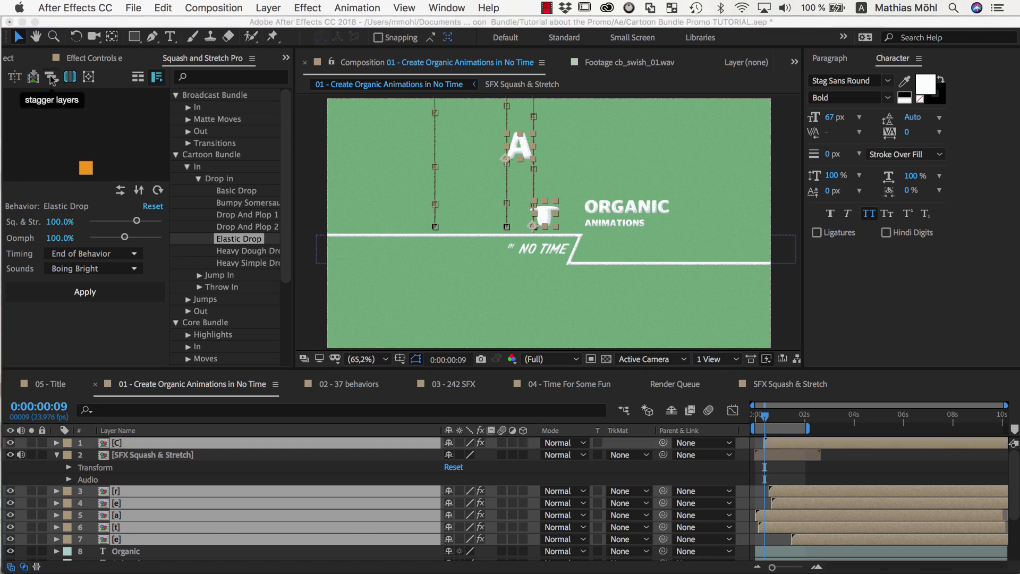
{"action": "left_click", "coordinate": [397, 286]}
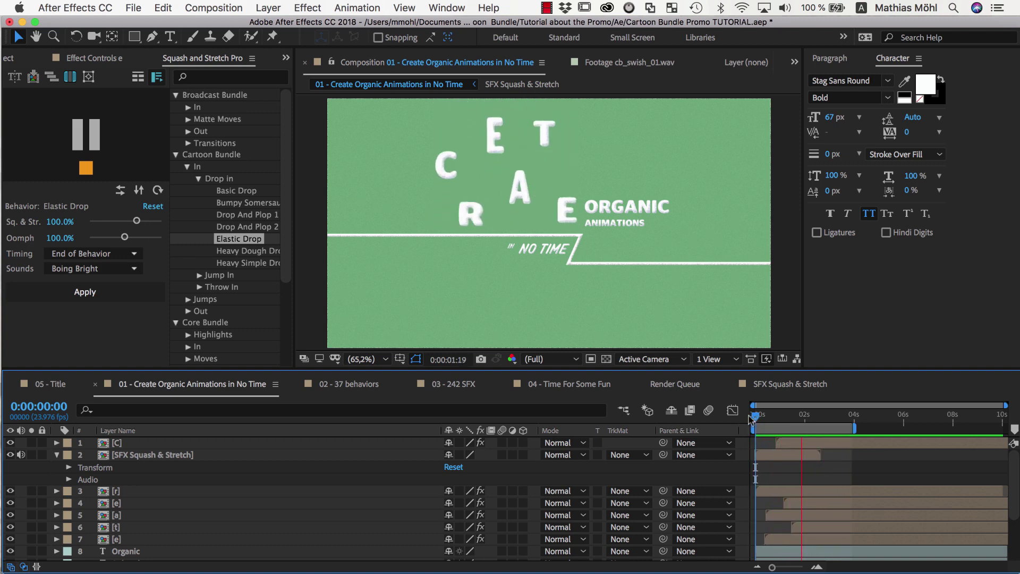
- Shift the SFX layer to a letter's landing, duplicate it, and preview the letters with sound
{"action": "left_click_drag", "start_coordinate": [768, 458], "coordinate": [784, 519]}
{"action": "key", "text": "super+d"}
{"action": "key", "text": "super+d"}
{"action": "key", "text": "super+d"}
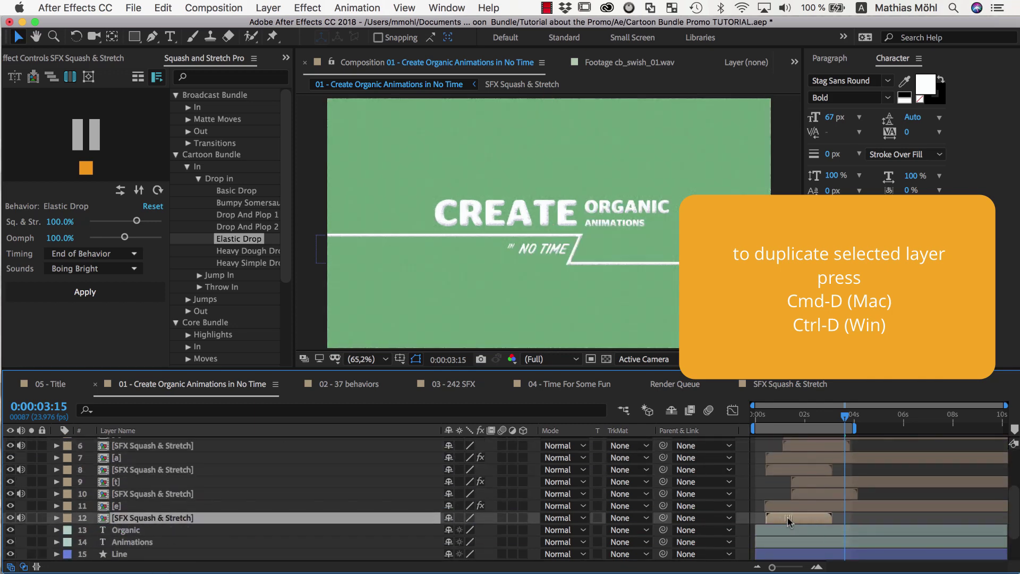
{"action": "key", "text": "space"}
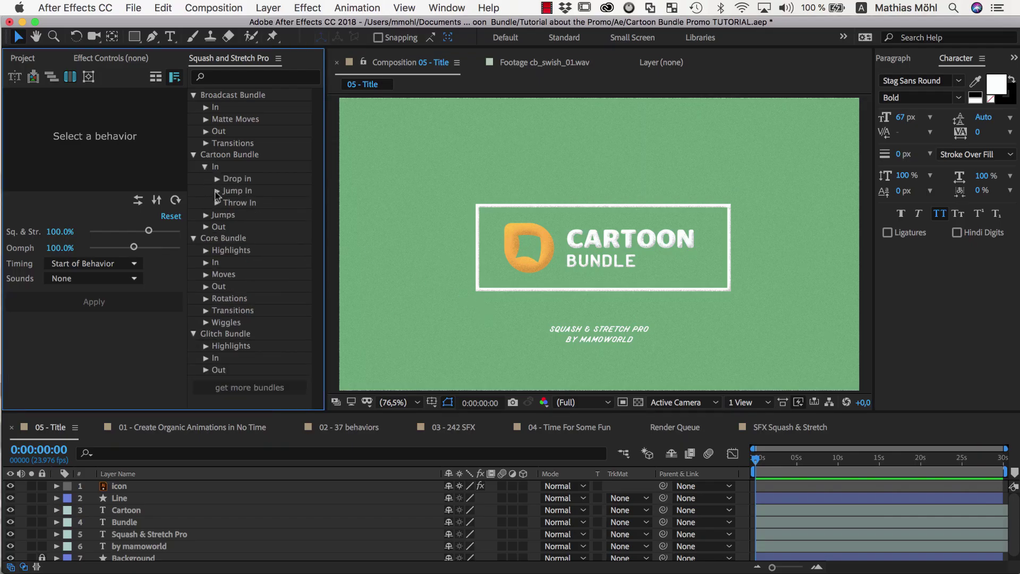
- Apply Jump in Double with the Boing sound to the orange logo and preview the jump
{"action": "left_click", "coordinate": [217, 192]}
{"action": "left_click", "coordinate": [263, 204]}
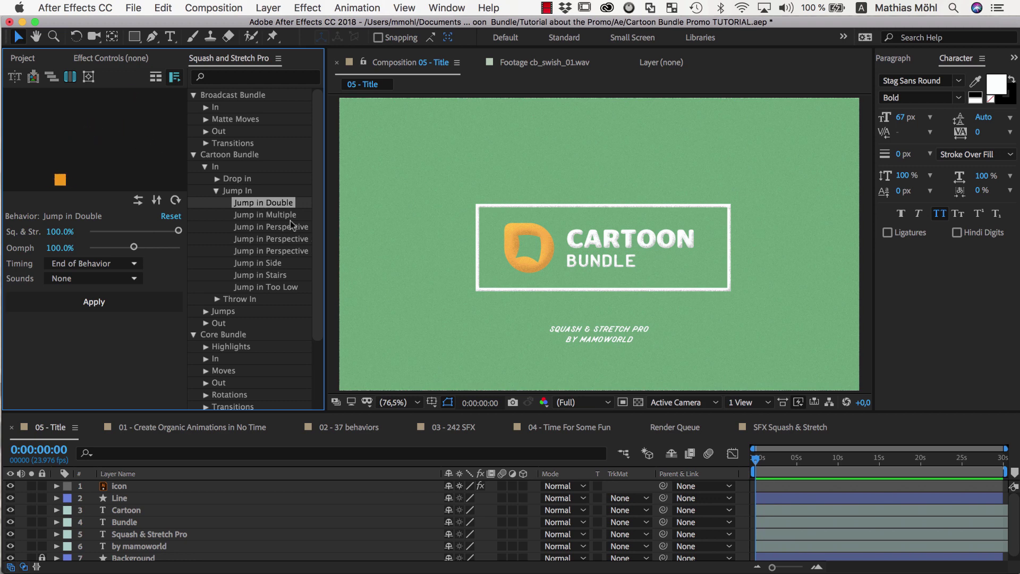
{"action": "left_click", "coordinate": [523, 237]}
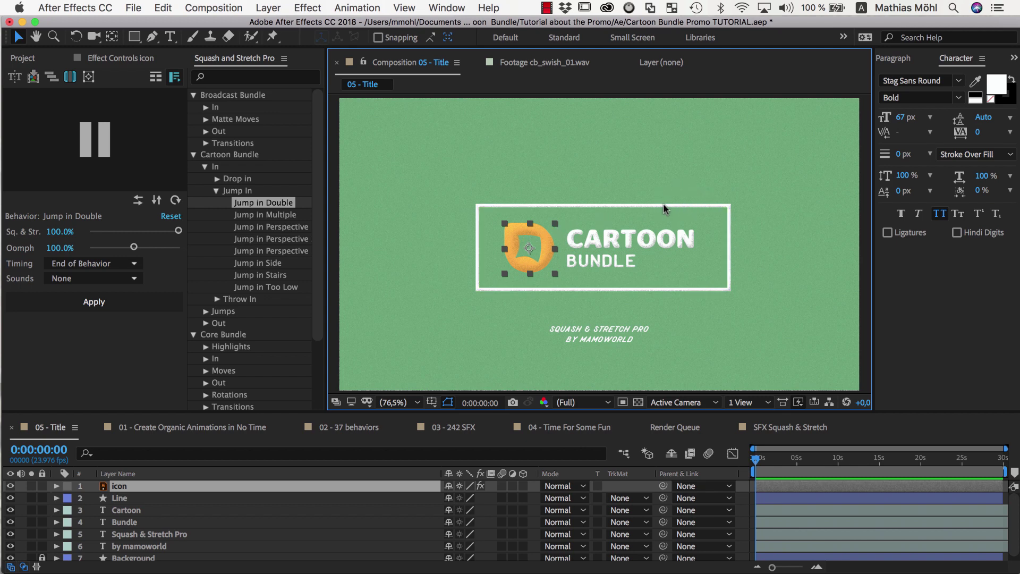
{"action": "key", "text": "space"}
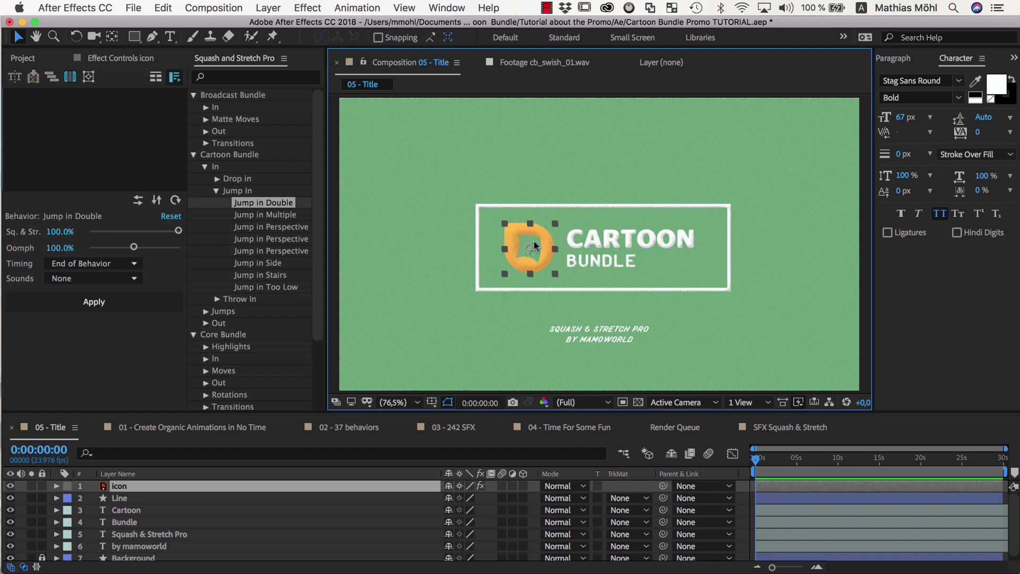
{"action": "left_click", "coordinate": [92, 278]}
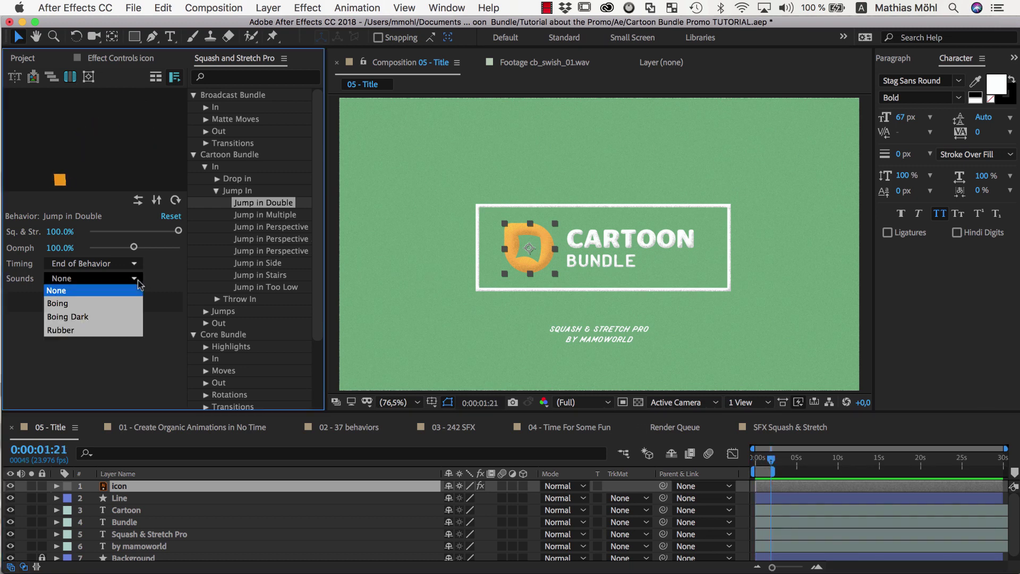
{"action": "left_click", "coordinate": [115, 295]}
{"action": "left_click", "coordinate": [94, 301]}
{"action": "key", "text": "space"}
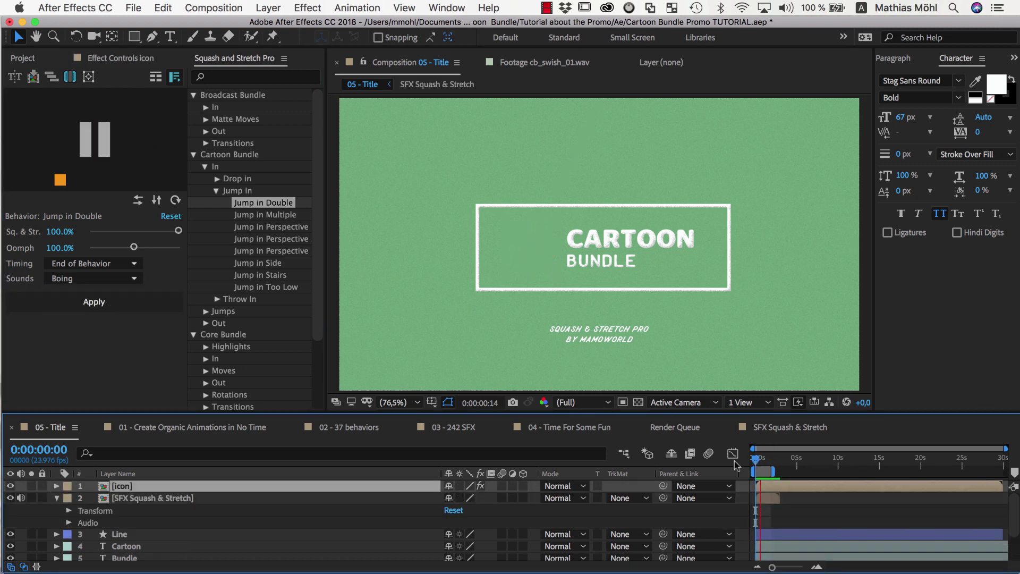
- Reapply Jump in Double to the icon layer with Oomph lowered to 50%
{"action": "scroll", "coordinate": [477, 307], "scroll_direction": "down", "scroll_amount": 3}
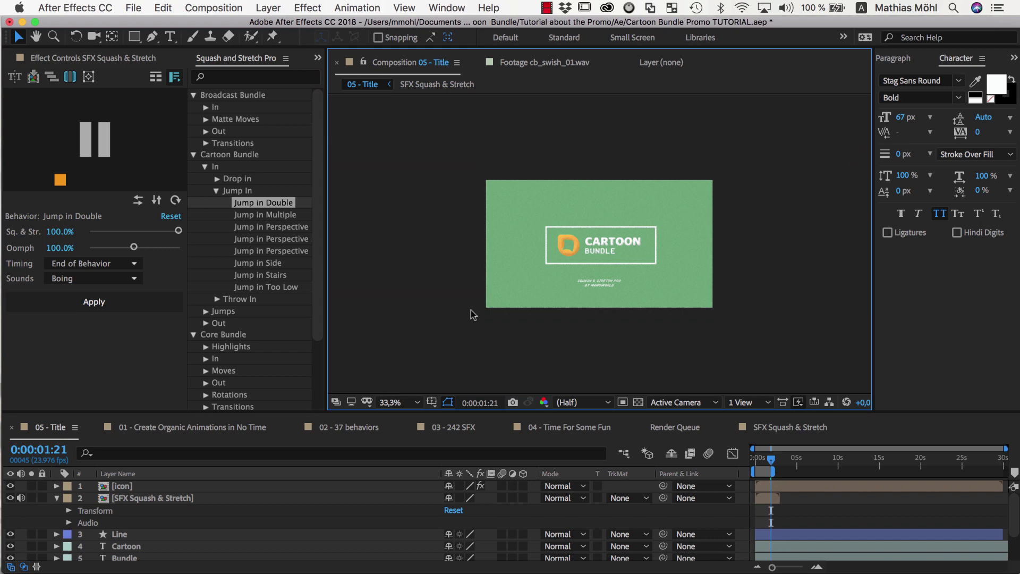
{"action": "scroll", "coordinate": [478, 313], "scroll_direction": "down", "scroll_amount": 1}
{"action": "left_click", "coordinate": [139, 486]}
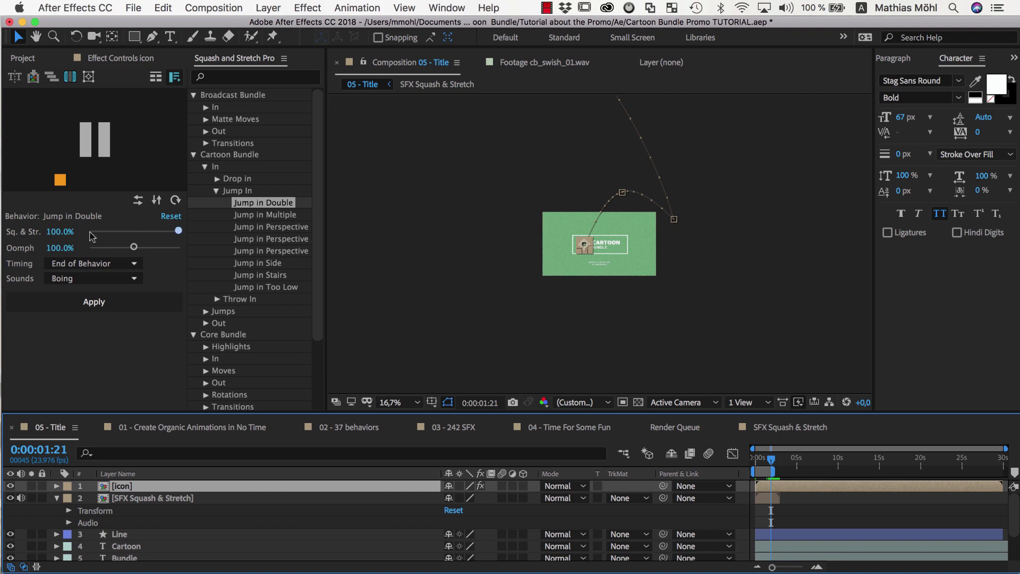
{"action": "left_click", "coordinate": [57, 248]}
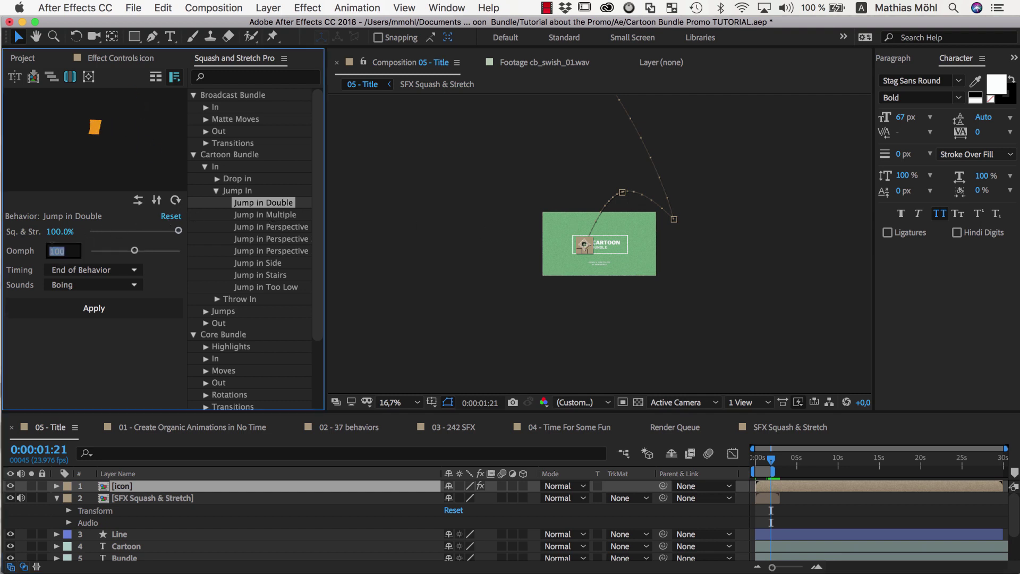
{"action": "type", "text": "50"}
{"action": "key", "text": "Return"}
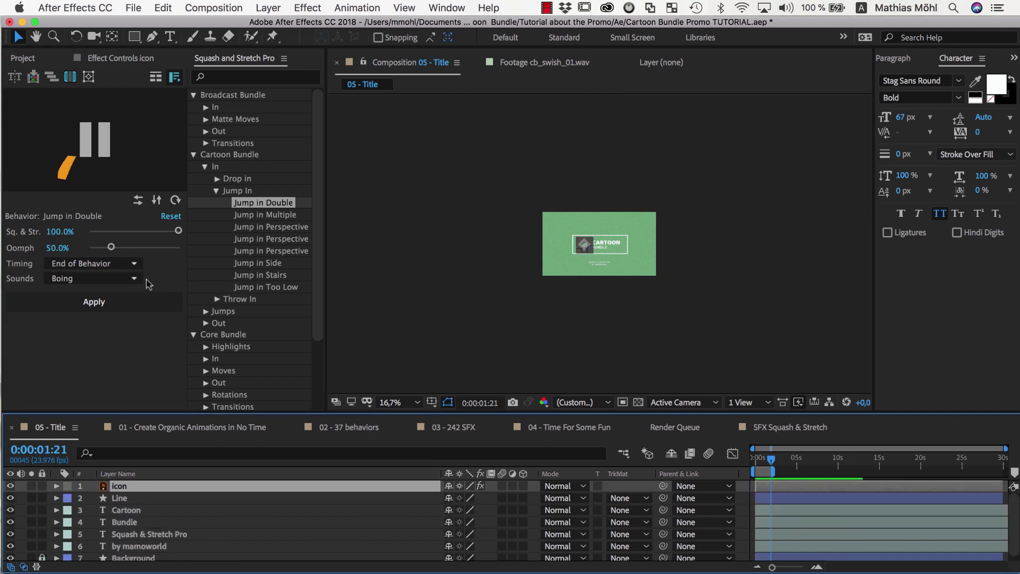
{"action": "left_click", "coordinate": [146, 307]}
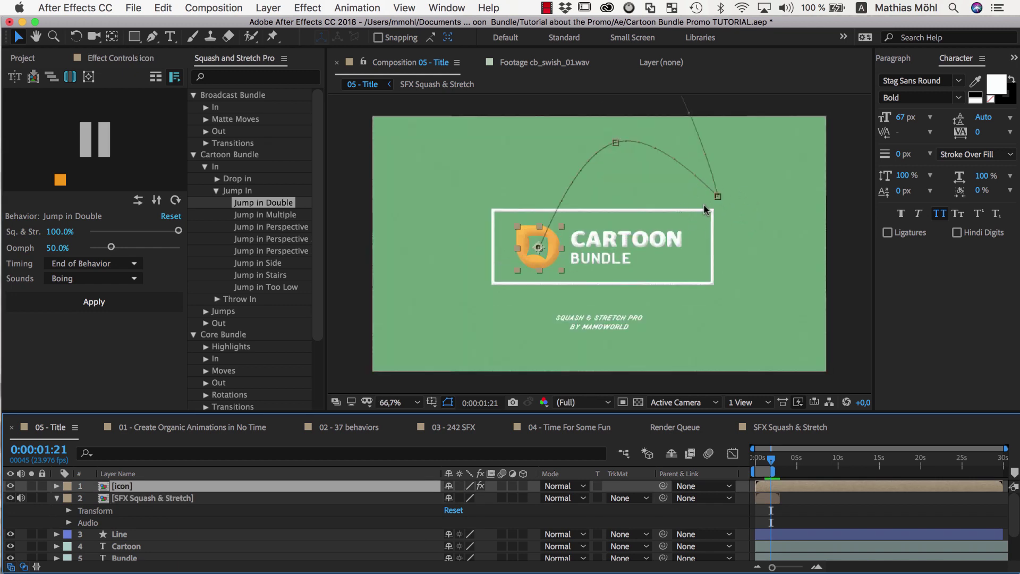
- Show the icon's Position keyframes and select the mid-jump keyframe at 0:12f
{"action": "key", "text": "u"}
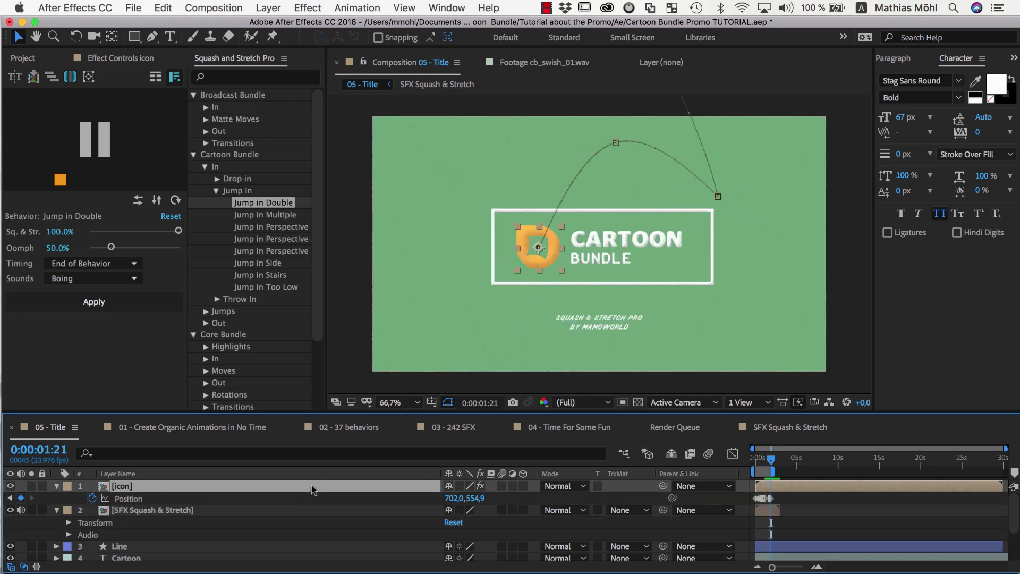
{"action": "left_click_drag", "start_coordinate": [772, 567], "coordinate": [799, 567]}
{"action": "scroll", "coordinate": [824, 548], "scroll_direction": "left", "scroll_amount": 2}
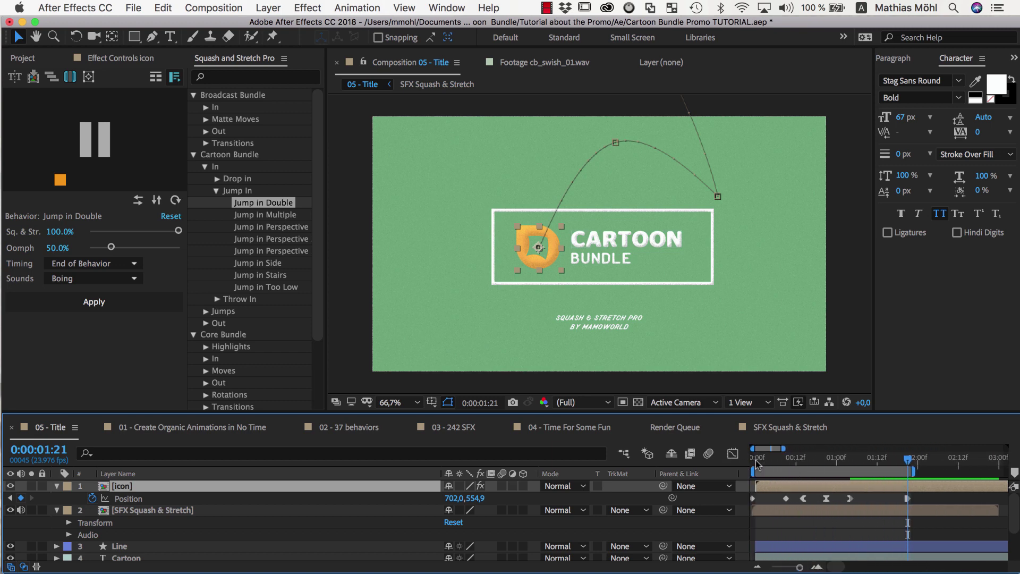
{"action": "left_click_drag", "start_coordinate": [757, 465], "coordinate": [792, 476]}
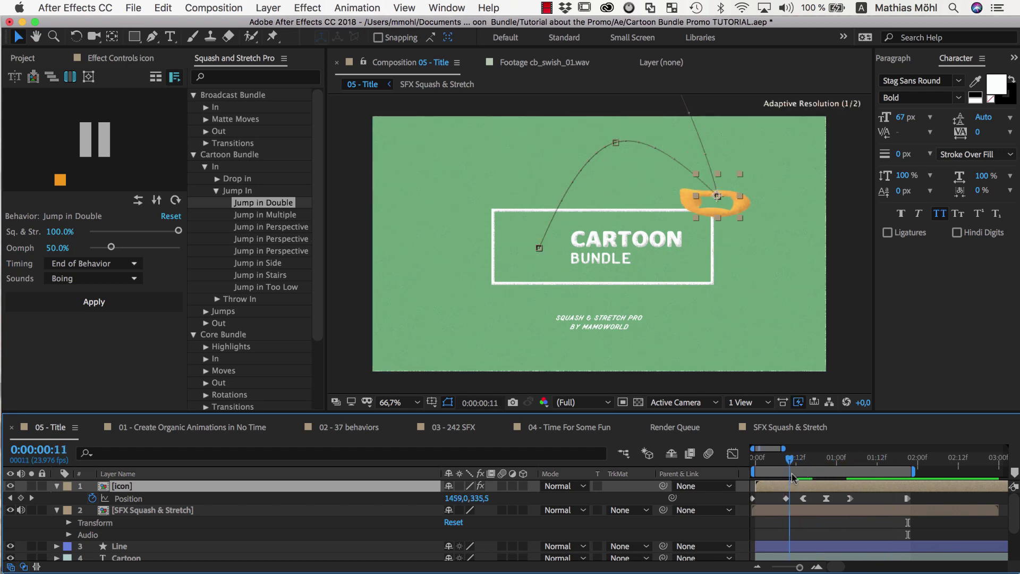
{"action": "left_click", "coordinate": [811, 502]}
{"action": "left_click", "coordinate": [785, 499]}
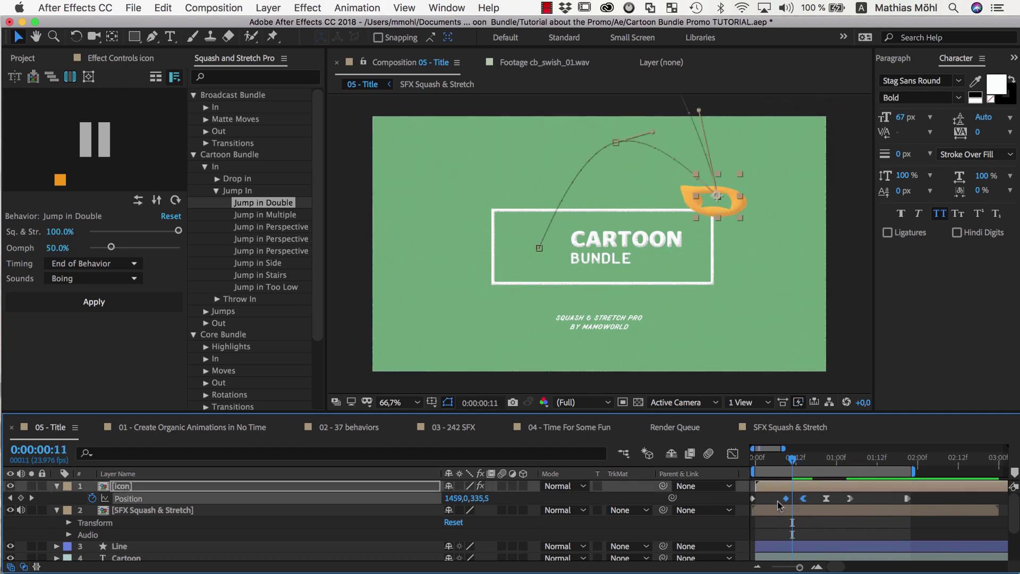
- Move the icon up-left at its peak and smooth the motion path's arc
{"action": "left_click_drag", "start_coordinate": [717, 200], "coordinate": [676, 189]}
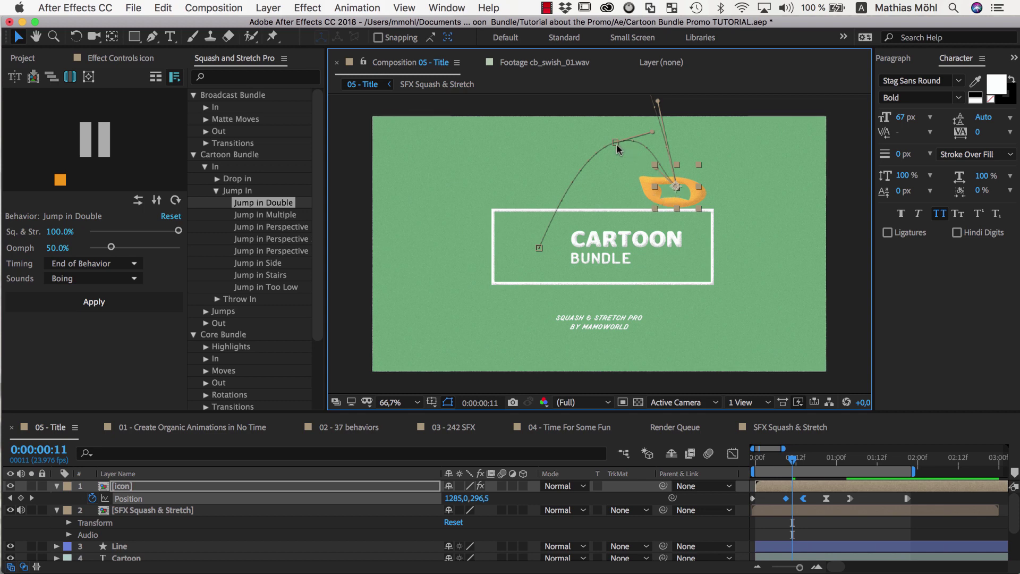
{"action": "left_click_drag", "start_coordinate": [612, 143], "coordinate": [591, 150]}
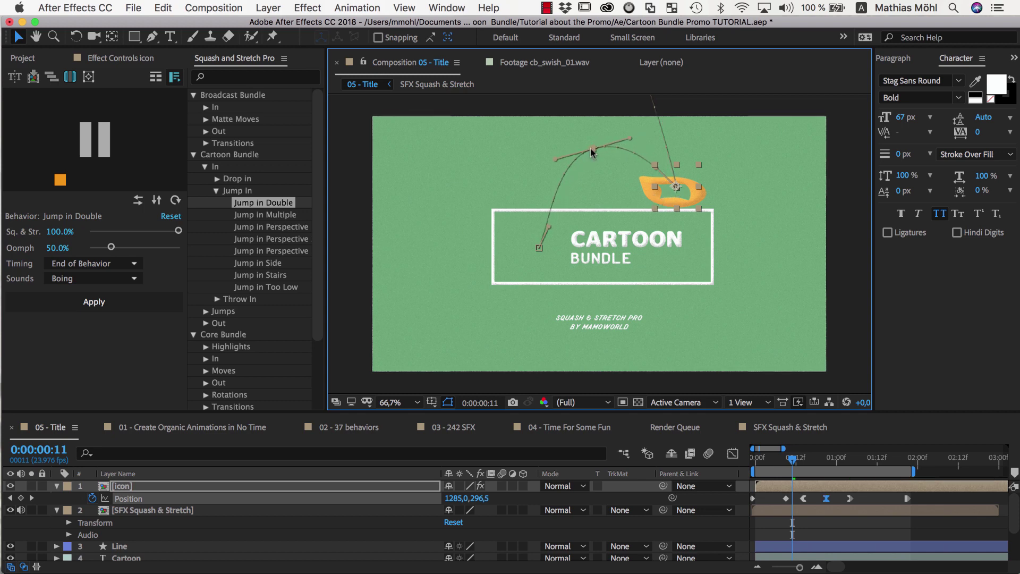
{"action": "left_click_drag", "start_coordinate": [548, 230], "coordinate": [545, 227]}
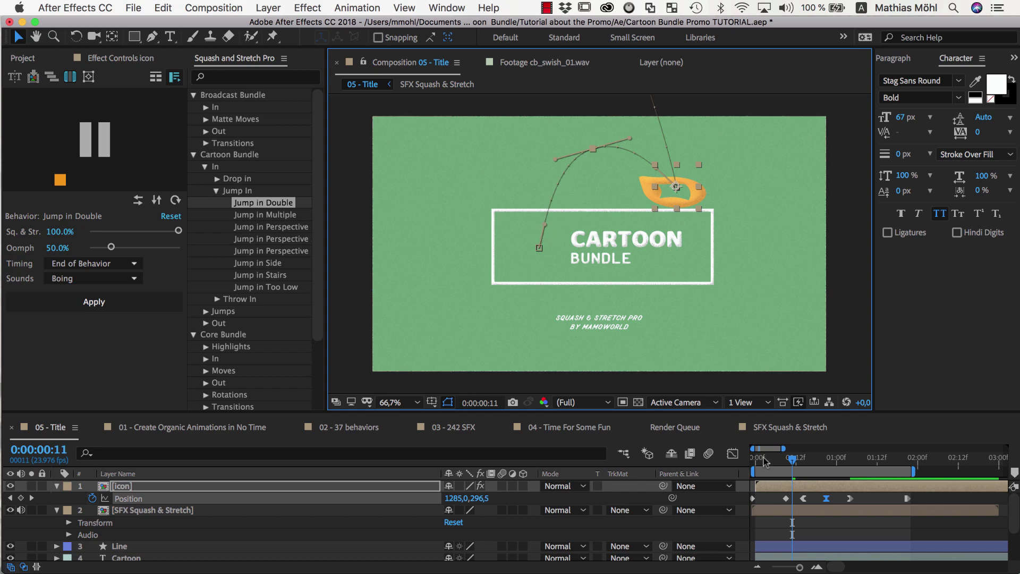
{"action": "left_click_drag", "start_coordinate": [768, 461], "coordinate": [750, 452]}
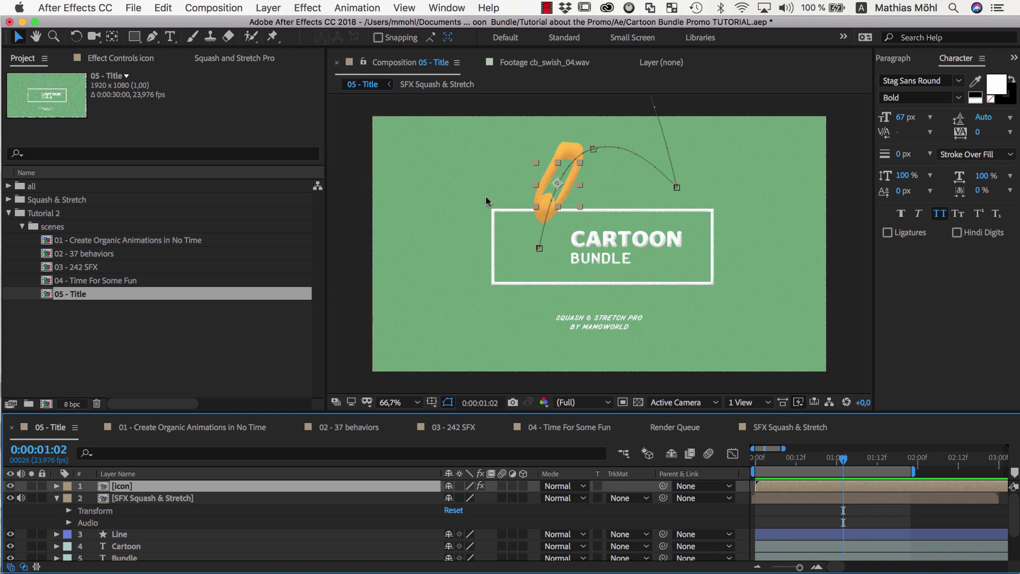
- Open 02 - 37 behaviors and pick Cartoon Bundle > In > Jump In > Jump in Stairs
{"action": "double_click", "coordinate": [88, 255]}
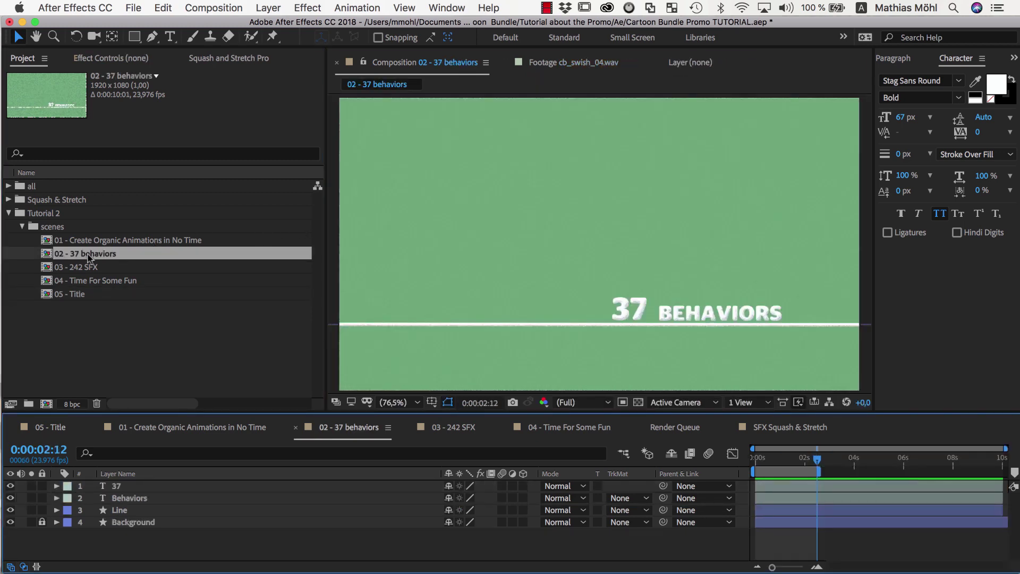
{"action": "left_click", "coordinate": [227, 59]}
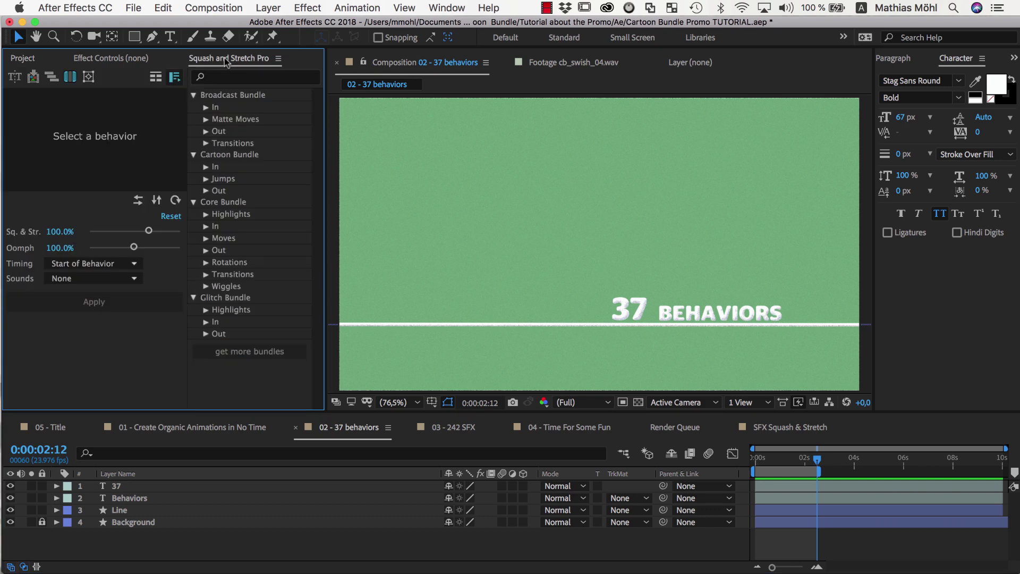
{"action": "left_click", "coordinate": [207, 168]}
{"action": "left_click", "coordinate": [217, 191]}
{"action": "left_click", "coordinate": [245, 276]}
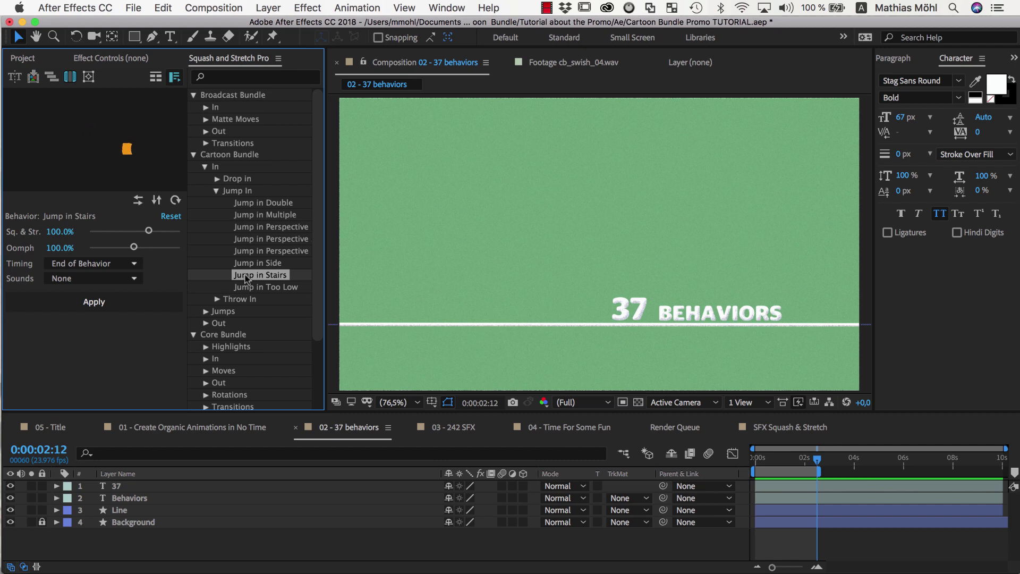
- Apply Jump in Stairs with Boing Bright to the 37 text, splitting it into characters
{"action": "left_click", "coordinate": [633, 308]}
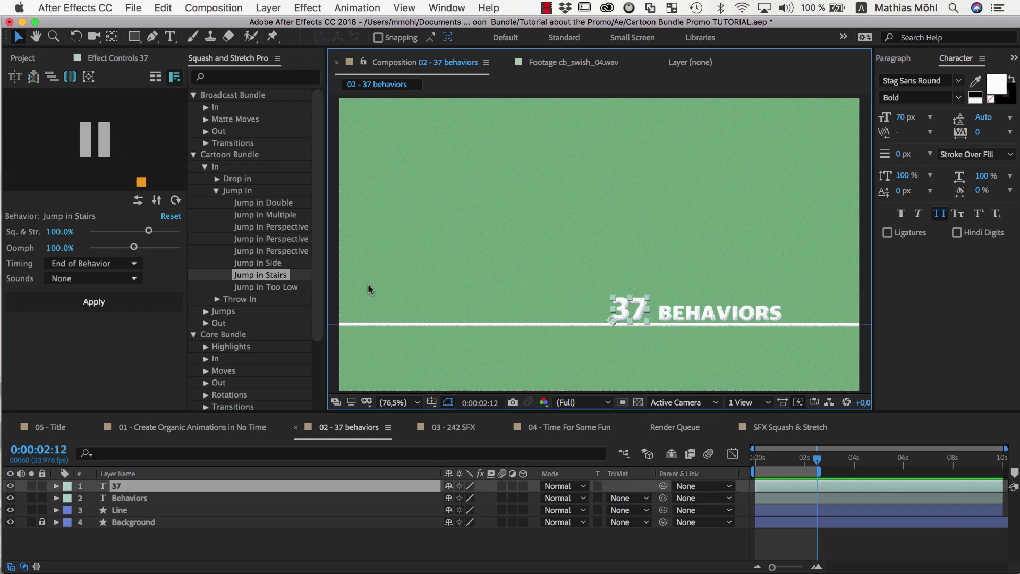
{"action": "left_click", "coordinate": [106, 278]}
{"action": "left_click", "coordinate": [69, 291]}
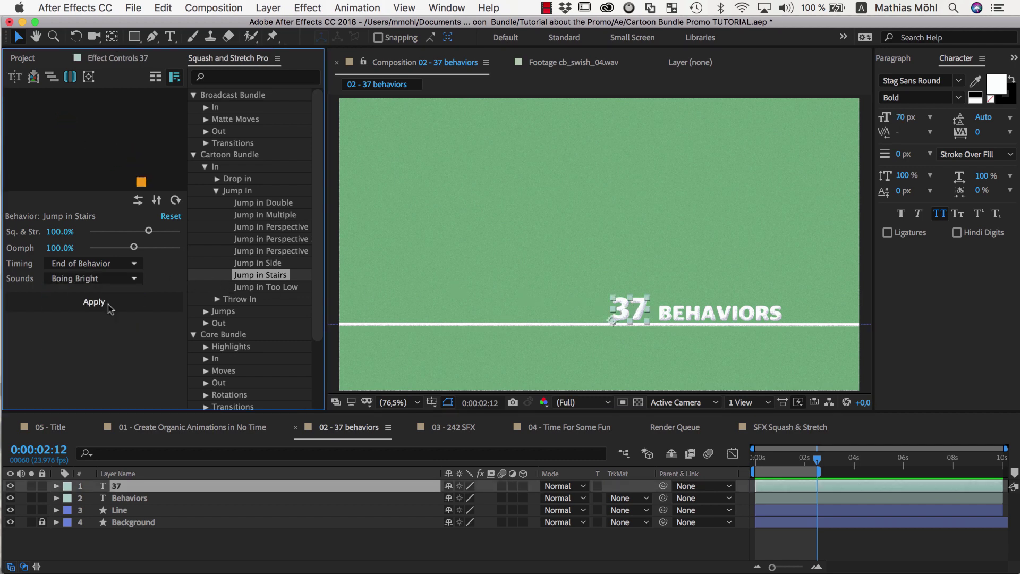
{"action": "left_click", "coordinate": [108, 307]}
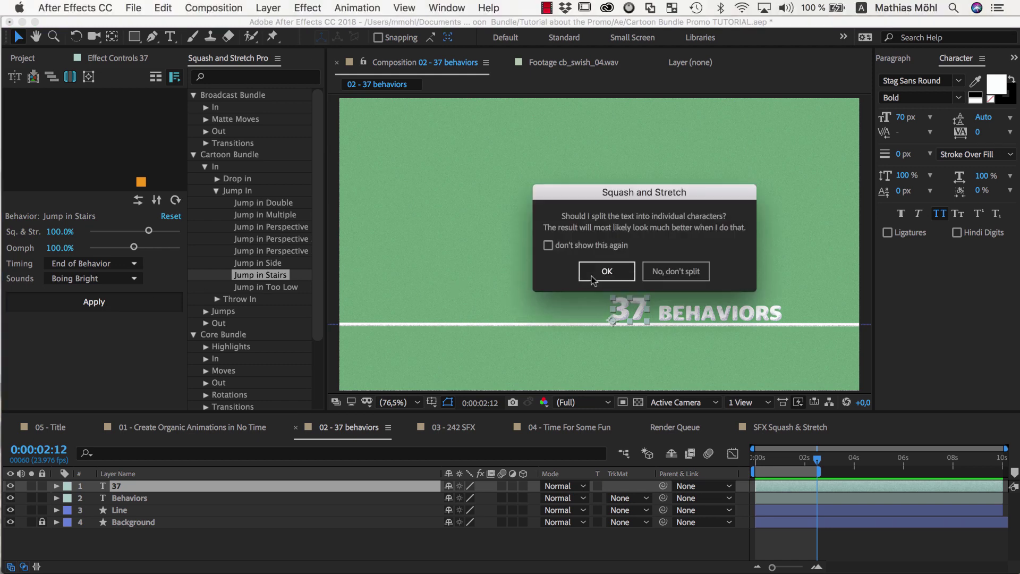
{"action": "left_click", "coordinate": [597, 277]}
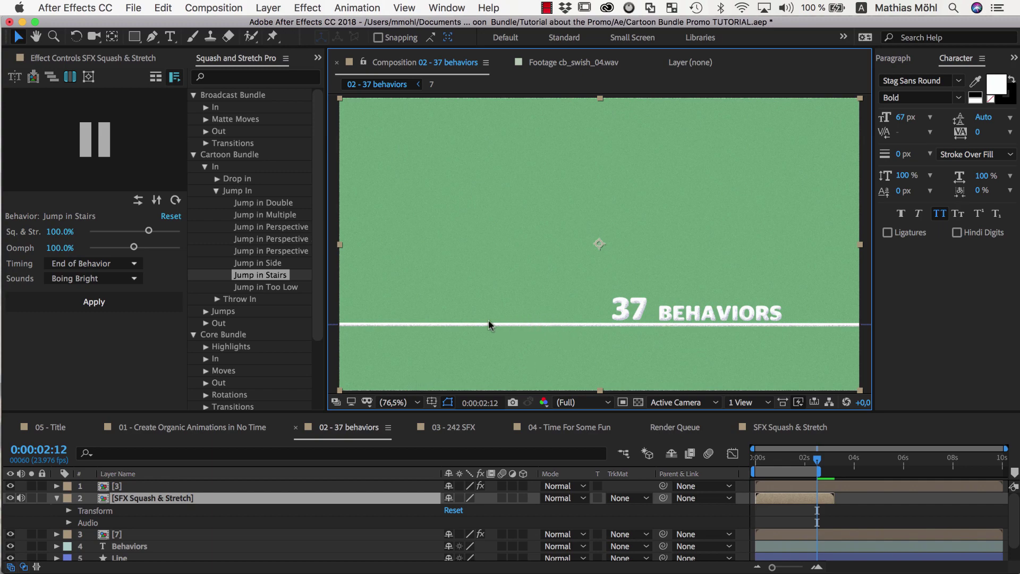
- Turn on rulers and add a horizontal and a vertical guide along the 3's path
{"action": "left_click", "coordinate": [431, 403]}
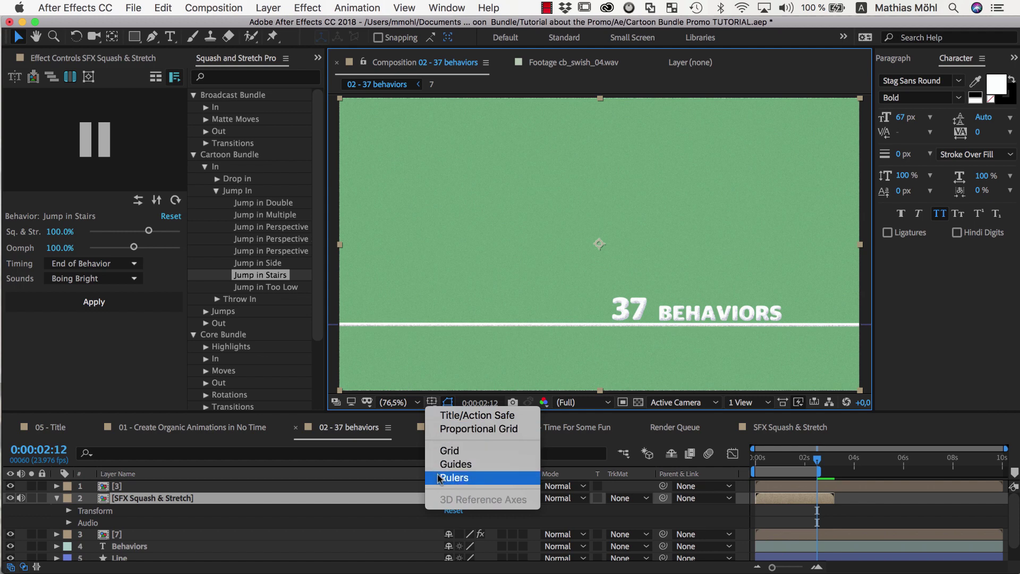
{"action": "left_click", "coordinate": [455, 477]}
{"action": "left_click", "coordinate": [218, 487]}
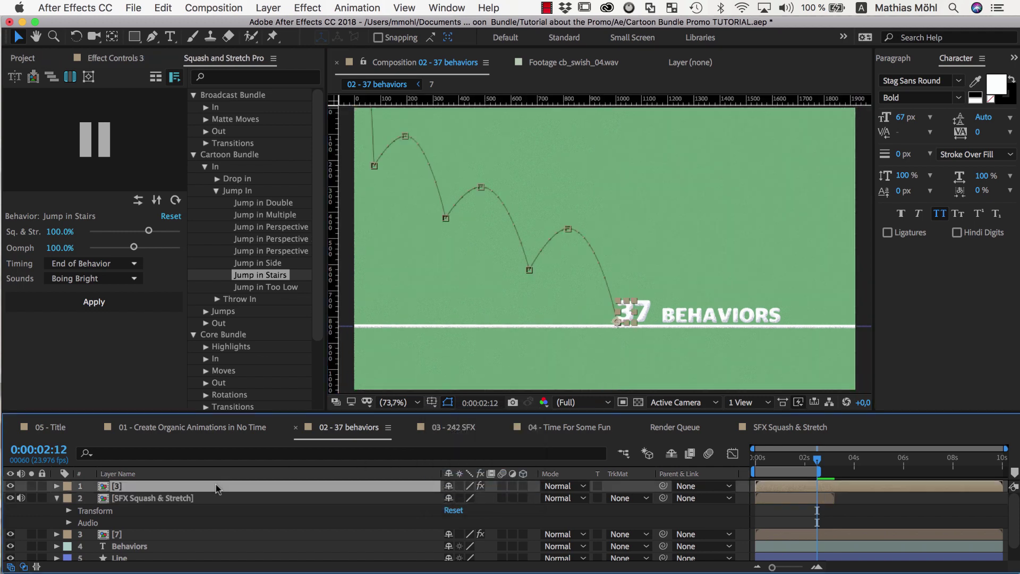
{"action": "left_click_drag", "start_coordinate": [487, 102], "coordinate": [464, 219]}
{"action": "left_click_drag", "start_coordinate": [333, 196], "coordinate": [389, 196]}
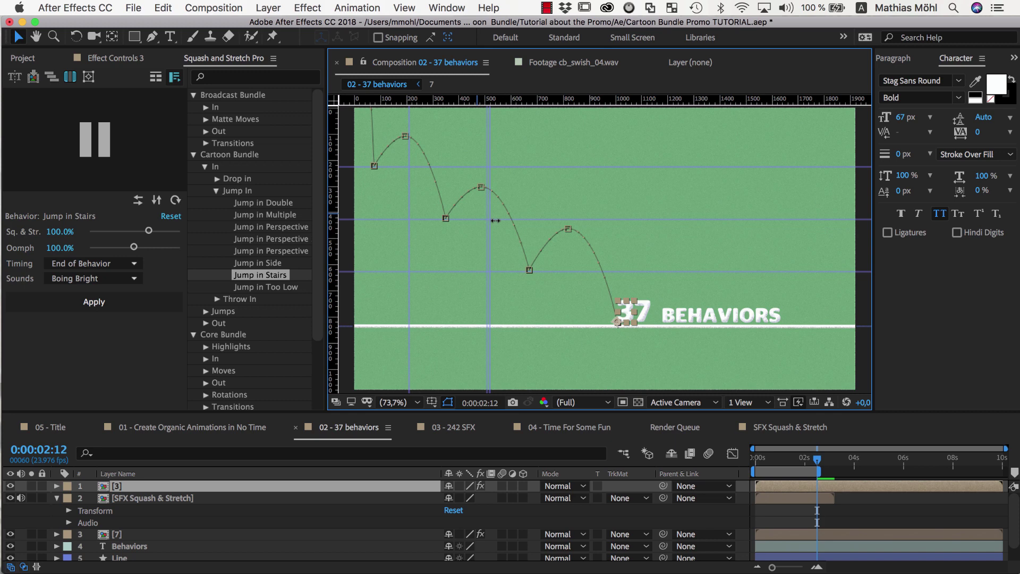
- Add vertices to the white Line and drag them into stair steps climbing left
{"action": "left_click", "coordinate": [120, 557]}
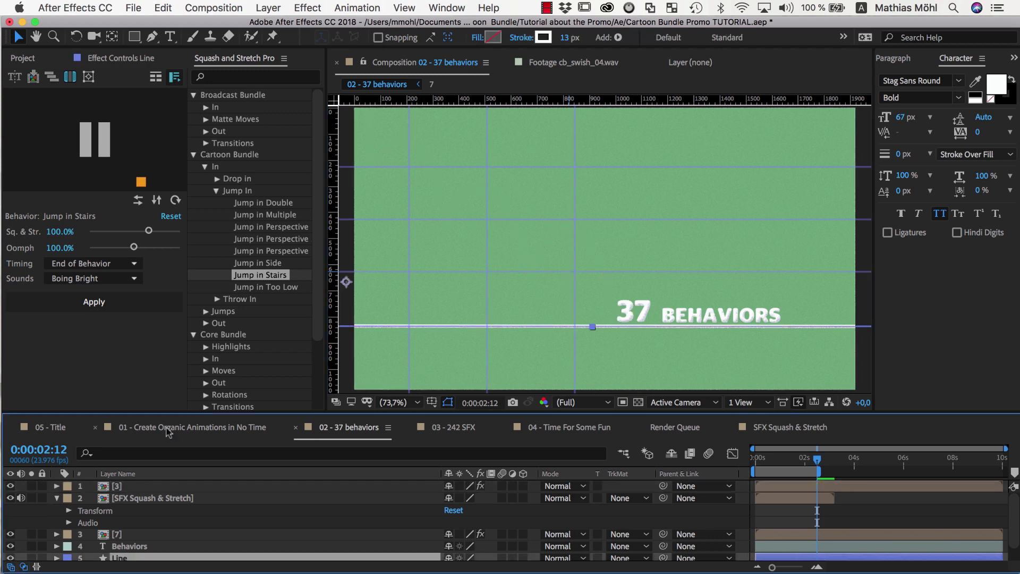
{"action": "left_click", "coordinate": [151, 41]}
{"action": "left_click_drag", "start_coordinate": [150, 44], "coordinate": [200, 58]}
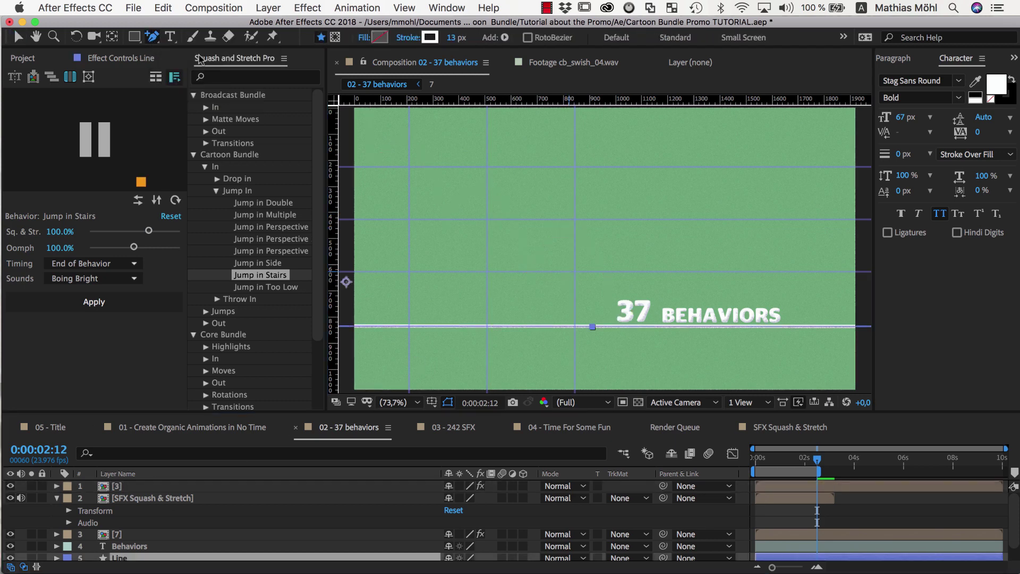
{"action": "left_click_drag", "start_coordinate": [585, 325], "coordinate": [487, 271]}
{"action": "left_click_drag", "start_coordinate": [487, 268], "coordinate": [408, 166]}
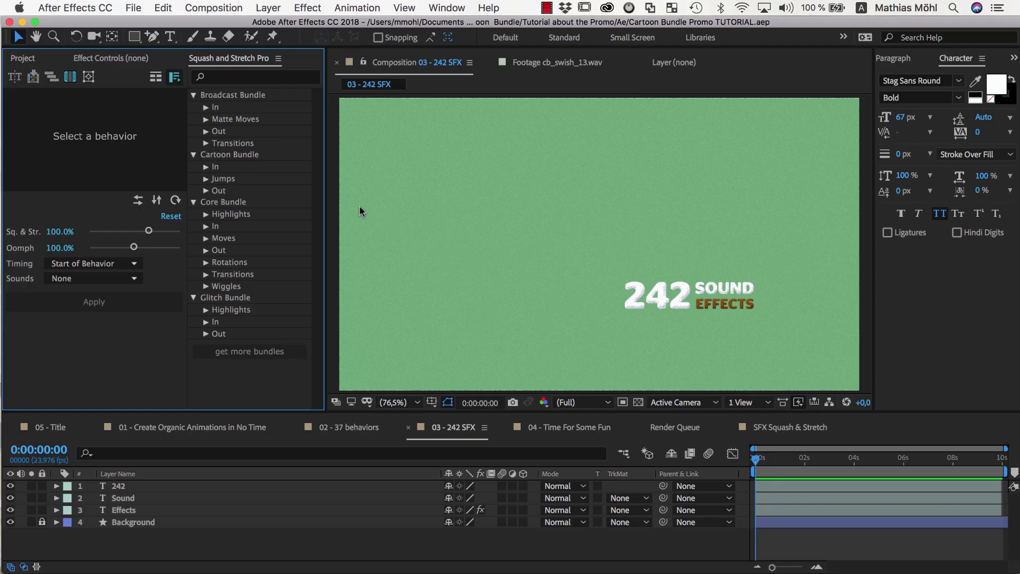
- Choose Jump in Too Low, select the 242 text layer, and bring up split-text options
{"action": "left_click", "coordinate": [205, 166]}
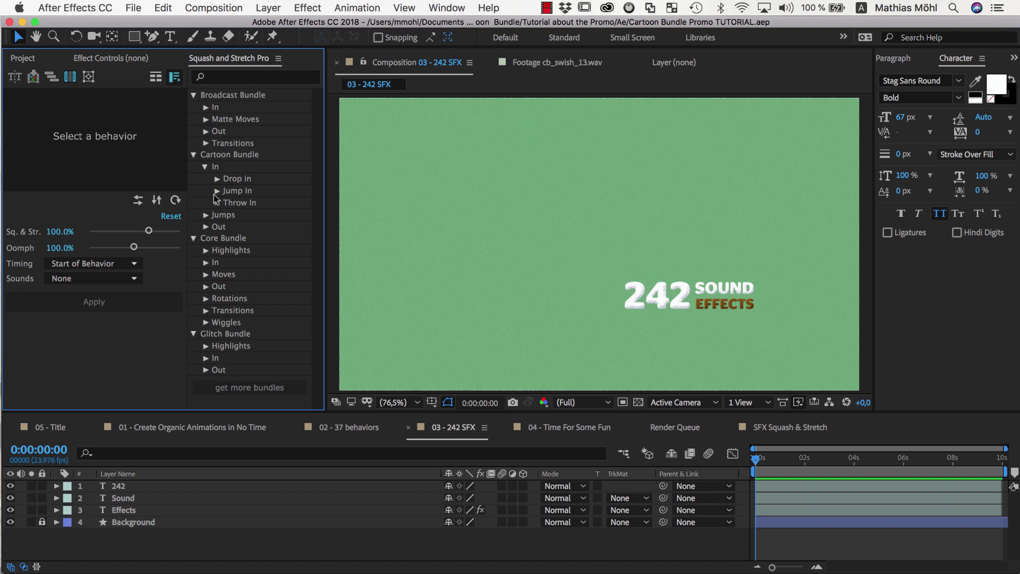
{"action": "left_click", "coordinate": [217, 192]}
{"action": "left_click", "coordinate": [256, 287]}
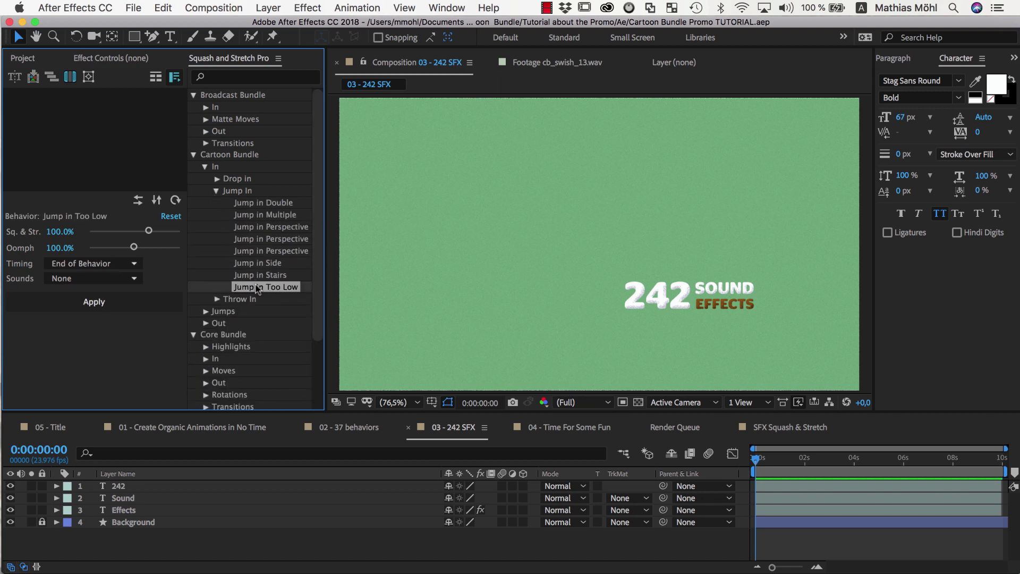
{"action": "left_click", "coordinate": [635, 297]}
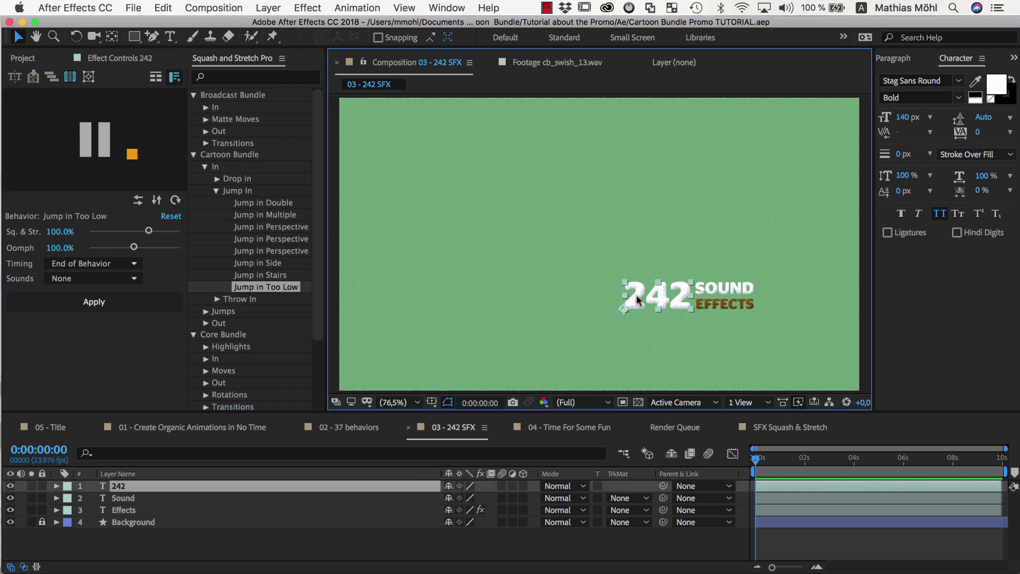
{"action": "left_click", "coordinate": [16, 79]}
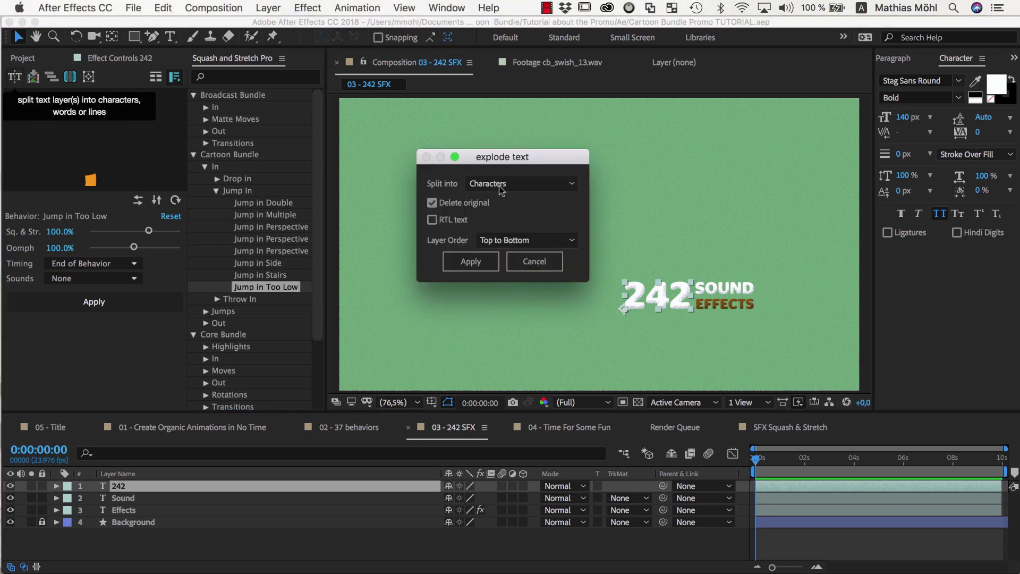
- Split 242 into separate character layers and select the first 2
{"action": "left_click", "coordinate": [471, 261]}
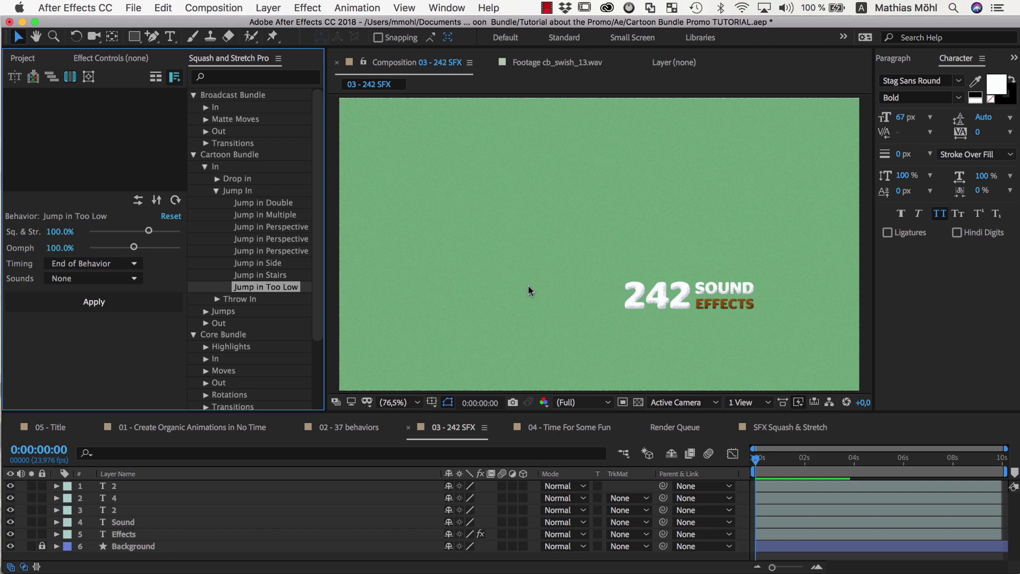
{"action": "left_click", "coordinate": [632, 297]}
{"action": "left_click", "coordinate": [658, 297]}
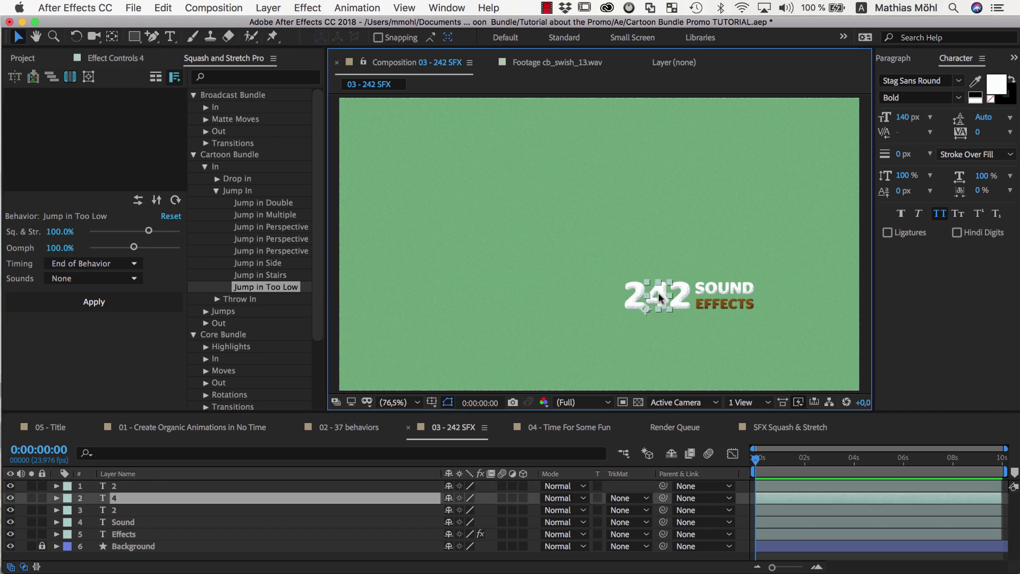
{"action": "left_click", "coordinate": [686, 301]}
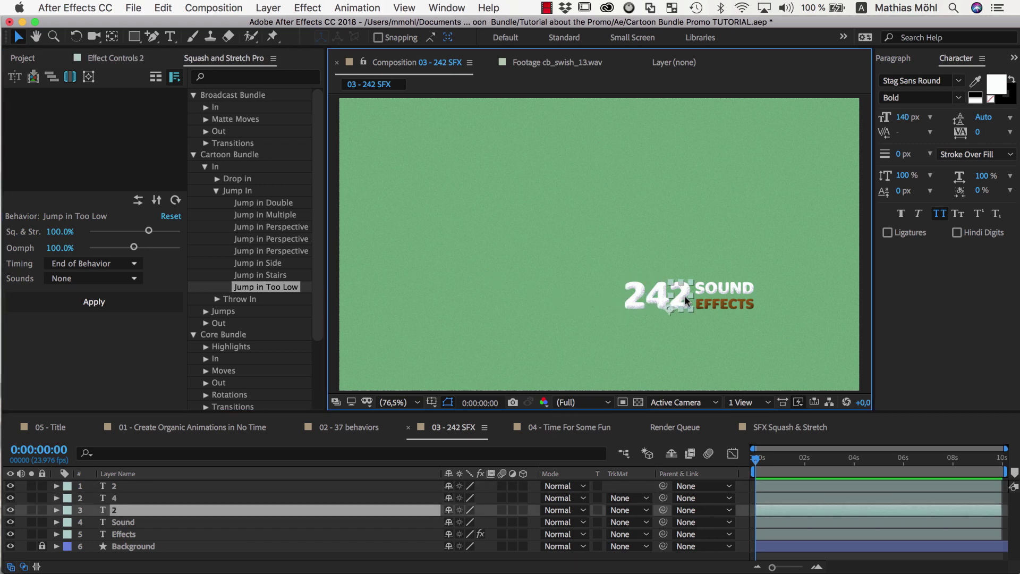
{"action": "left_click", "coordinate": [634, 301]}
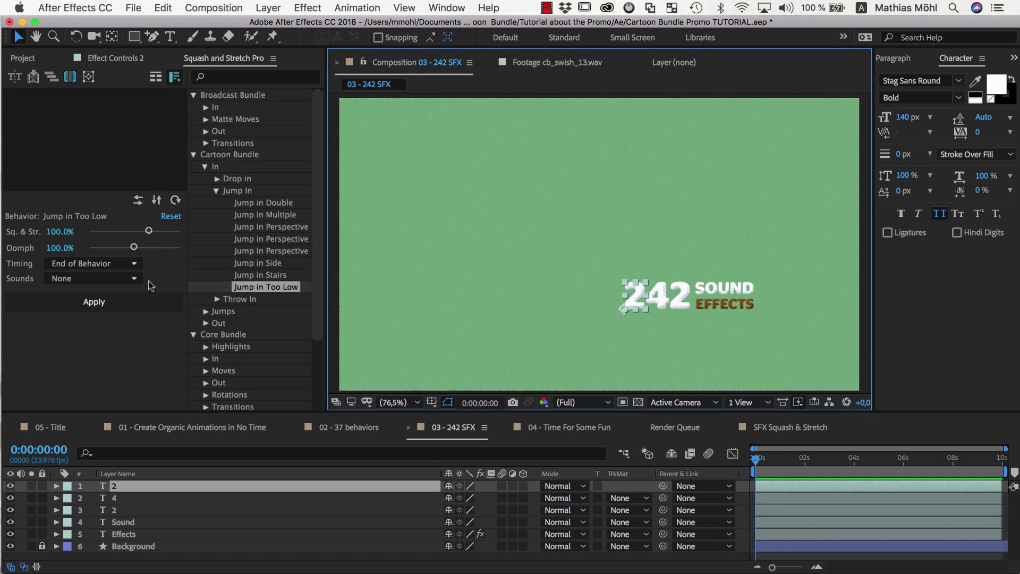
- Apply Jump in Too Low to the first 2 with Boing Bright, ending at 5:06
{"action": "left_click", "coordinate": [93, 277]}
{"action": "left_click", "coordinate": [90, 303]}
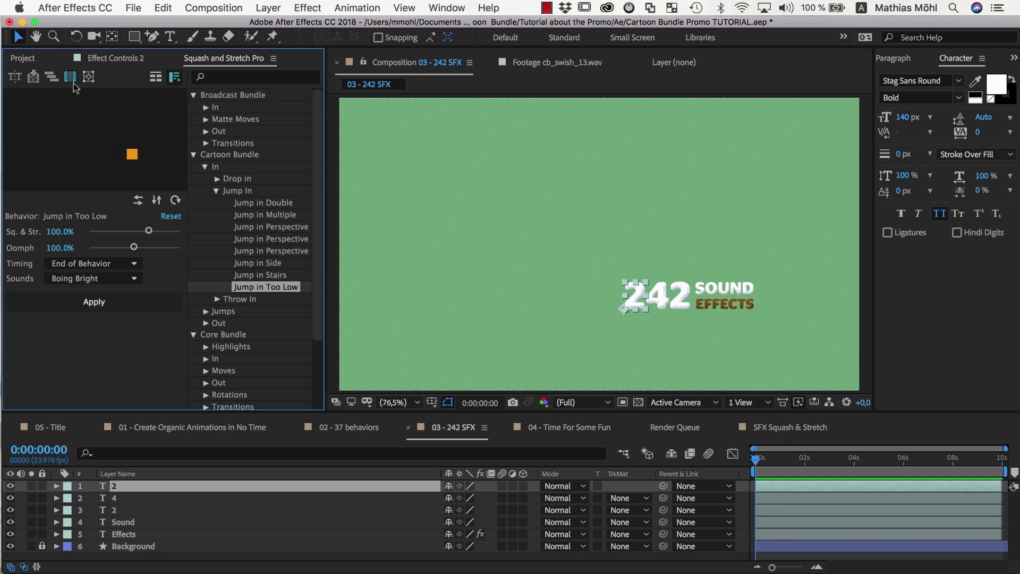
{"action": "left_click", "coordinate": [885, 459]}
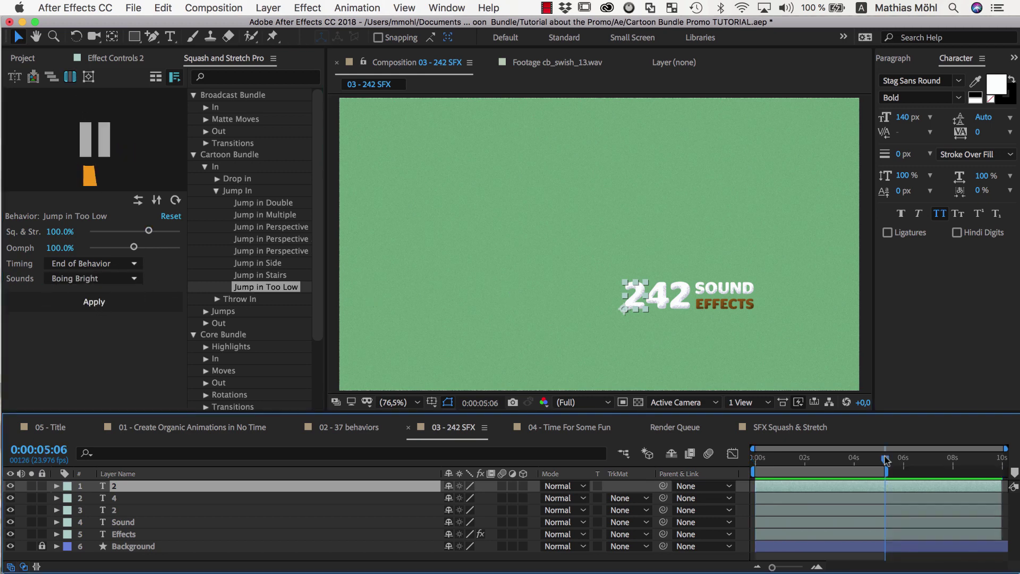
{"action": "left_click", "coordinate": [142, 307]}
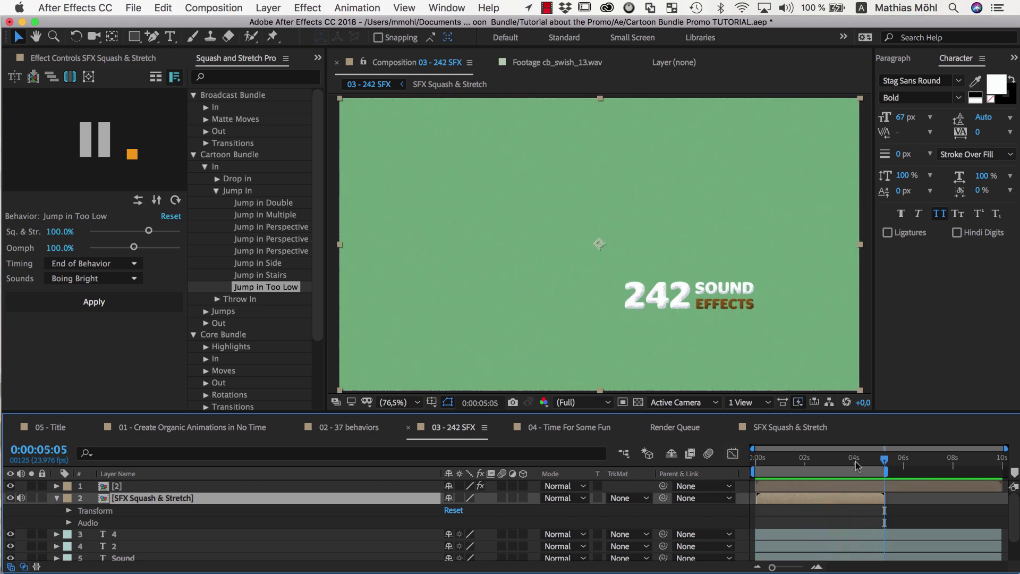
- Undo Squash and Stretch and reapply Jump in Too Low to the 2 with Oomph 200%
{"action": "left_click", "coordinate": [164, 8]}
{"action": "left_click", "coordinate": [173, 25]}
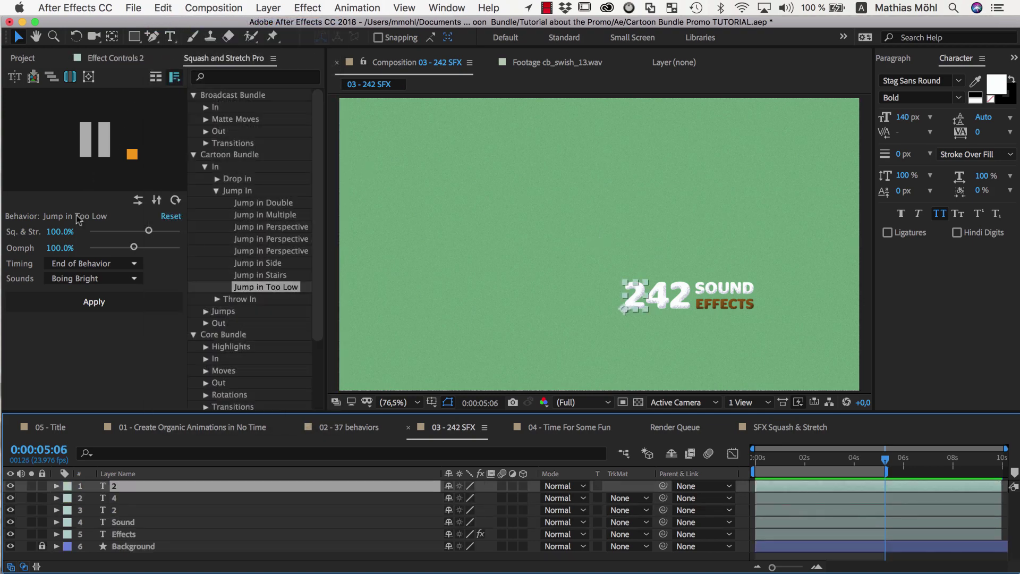
{"action": "left_click_drag", "start_coordinate": [134, 247], "coordinate": [193, 254]}
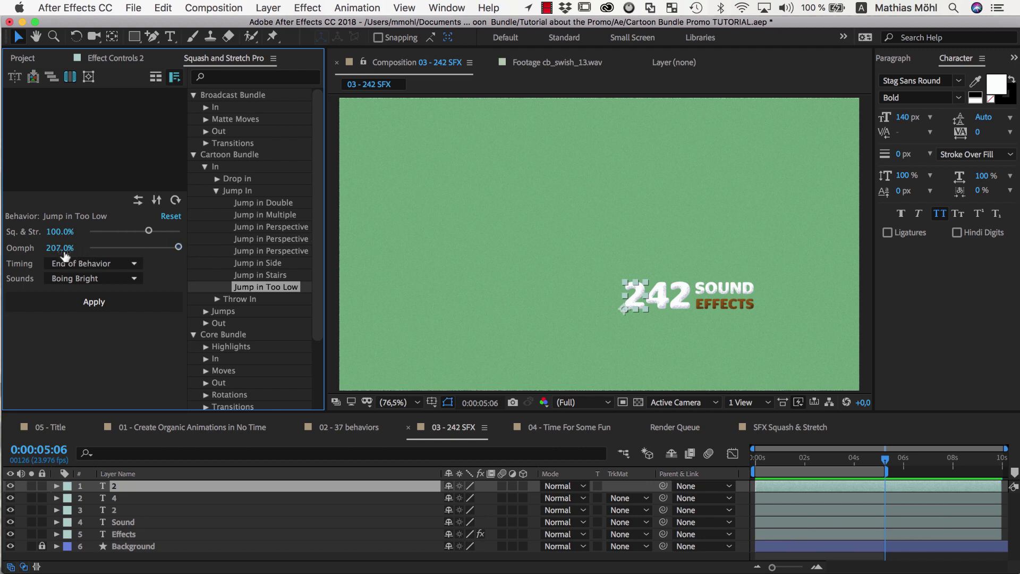
{"action": "left_click_drag", "start_coordinate": [93, 252], "coordinate": [136, 307]}
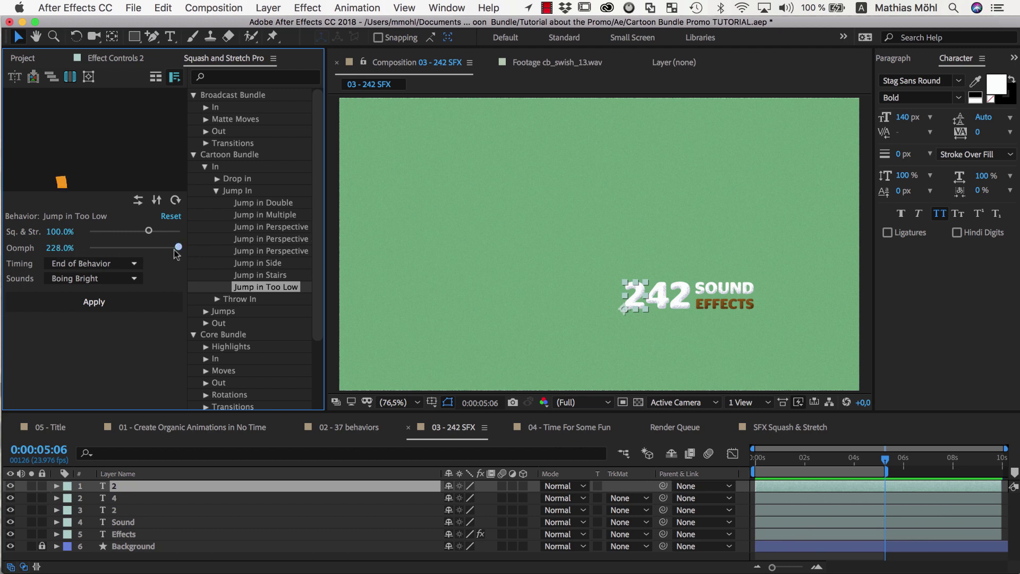
{"action": "left_click", "coordinate": [136, 307]}
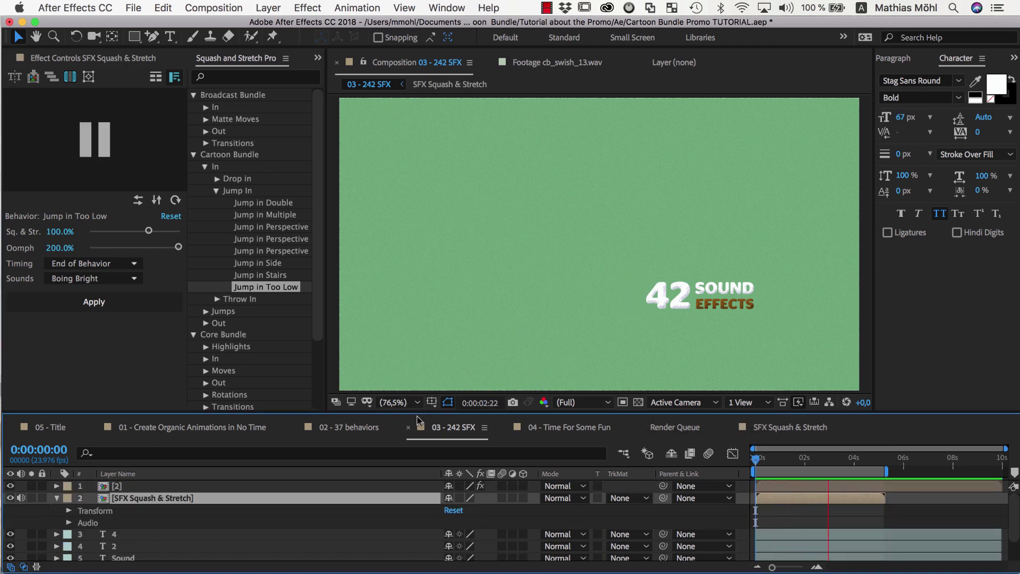
- Parent all the 242 SOUND EFFECTS text layers to a new null
{"action": "left_click", "coordinate": [133, 485]}
{"action": "scroll", "coordinate": [144, 496], "scroll_direction": "down", "scroll_amount": 2}
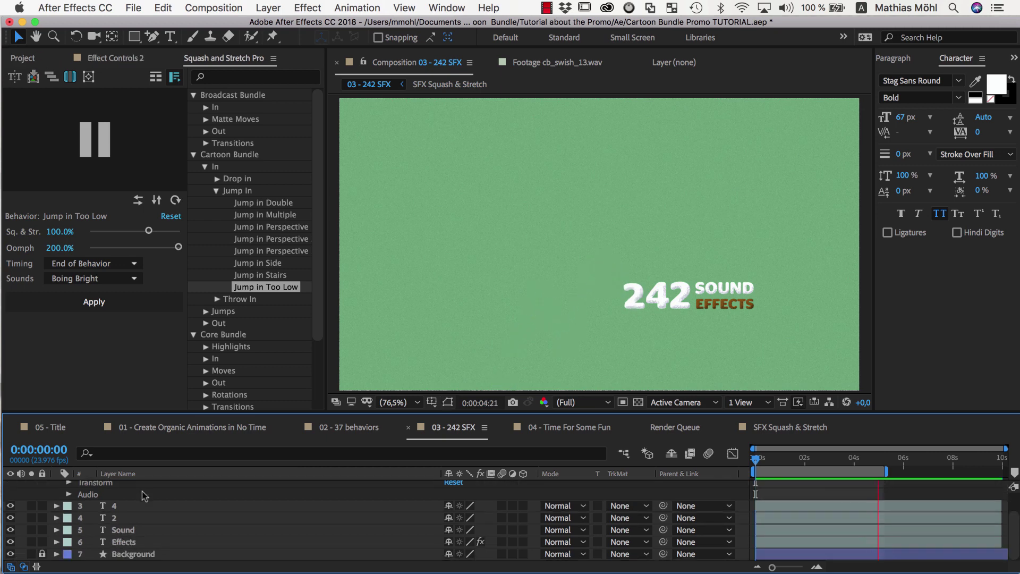
{"action": "key", "text": "space"}
{"action": "left_click", "coordinate": [127, 546], "text": "shift"}
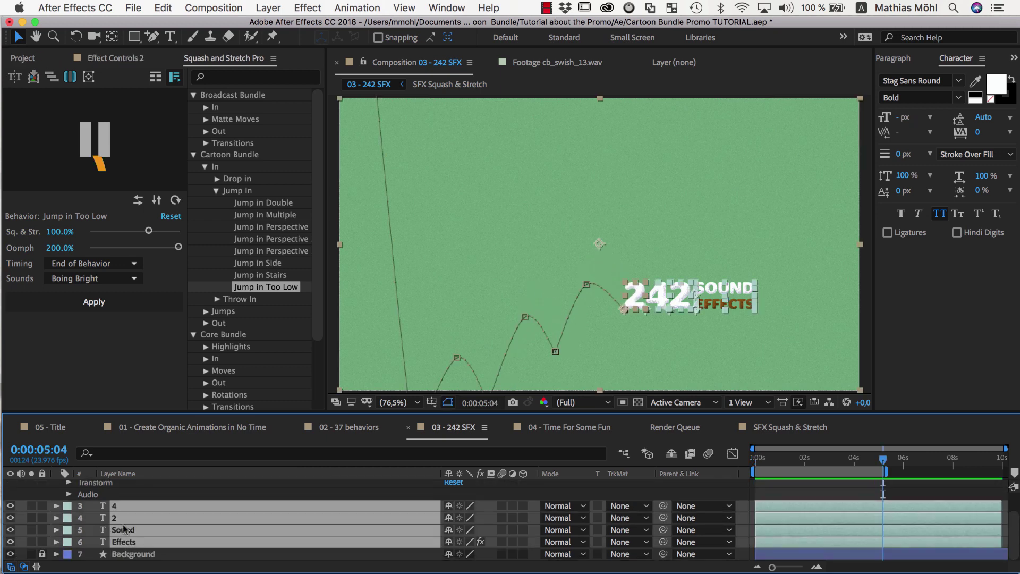
{"action": "left_click", "coordinate": [90, 78]}
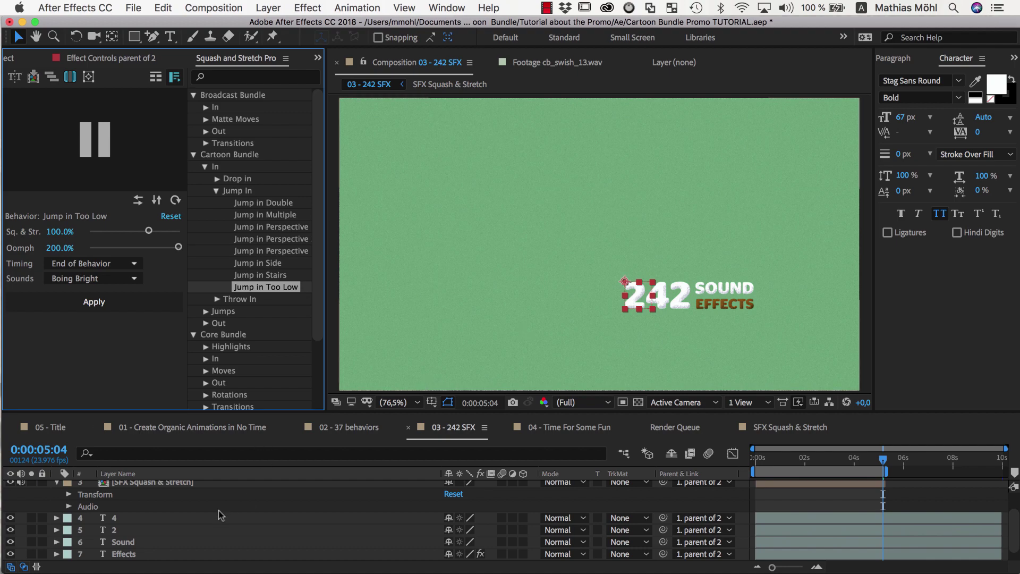
- Move the title up and to the right via the null, then delete the null
{"action": "left_click", "coordinate": [630, 282]}
{"action": "left_click_drag", "start_coordinate": [631, 282], "coordinate": [682, 174]}
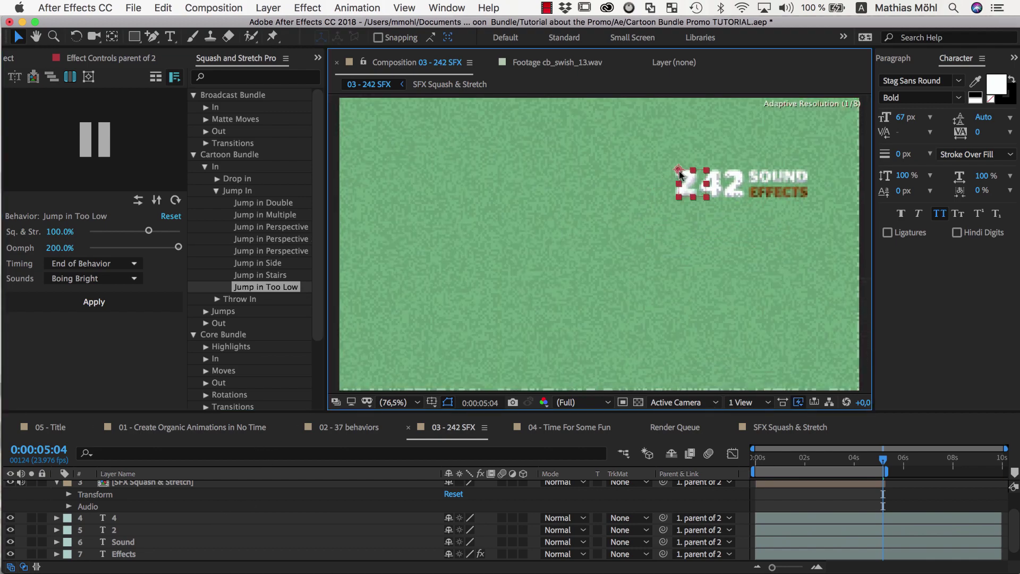
{"action": "scroll", "coordinate": [159, 510], "scroll_direction": "up", "scroll_amount": 2}
{"action": "left_click", "coordinate": [131, 487]}
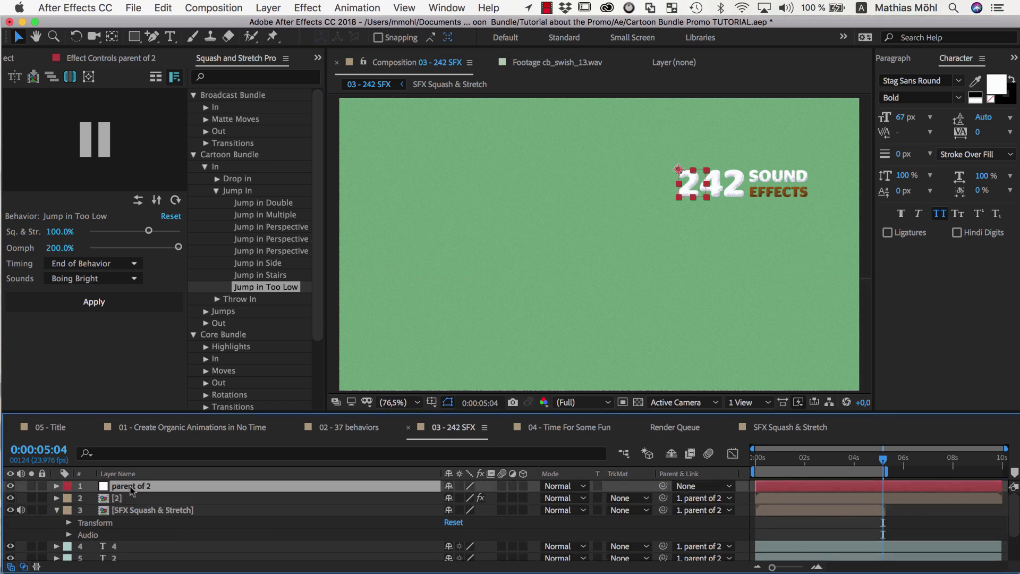
{"action": "key", "text": "Delete"}
- Turn on rulers and guides in the 03 - 242 SFX composition
{"action": "left_click", "coordinate": [132, 486]}
{"action": "left_click", "coordinate": [431, 402]}
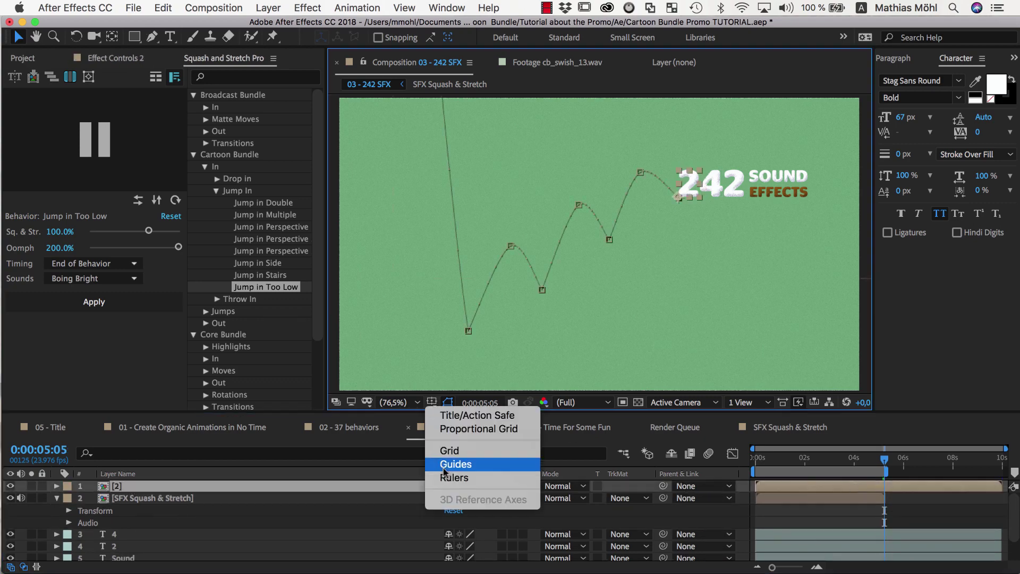
{"action": "left_click", "coordinate": [455, 517]}
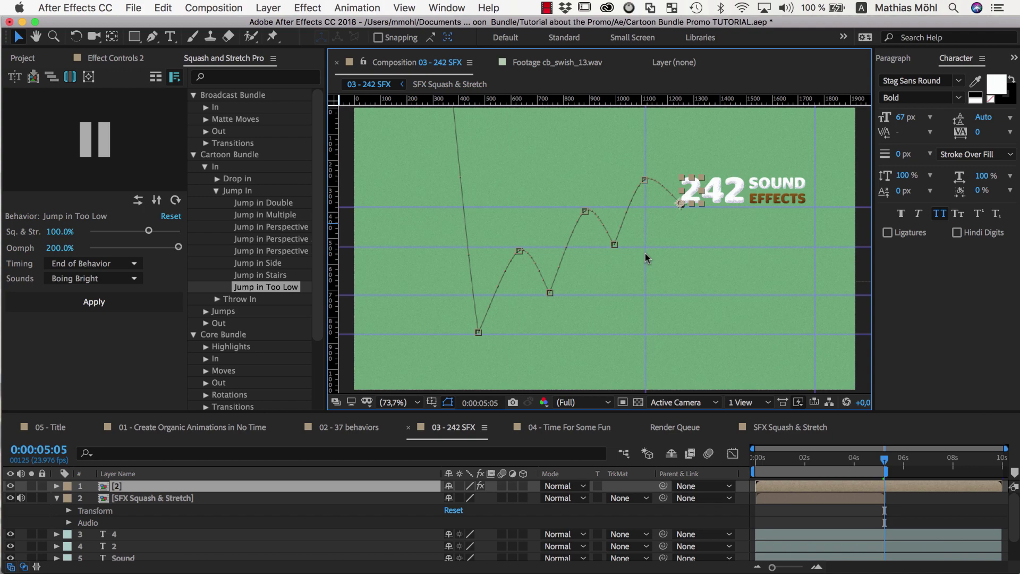
- Pen a stepped line under the title and paste the Line styling from 02 - 37 behaviors
{"action": "key", "text": "g"}
{"action": "left_click", "coordinate": [343, 336]}
{"action": "left_click", "coordinate": [815, 334]}
{"action": "left_click", "coordinate": [814, 206]}
{"action": "left_click", "coordinate": [646, 206]}
{"action": "left_click", "coordinate": [645, 246]}
{"action": "left_click", "coordinate": [583, 246]}
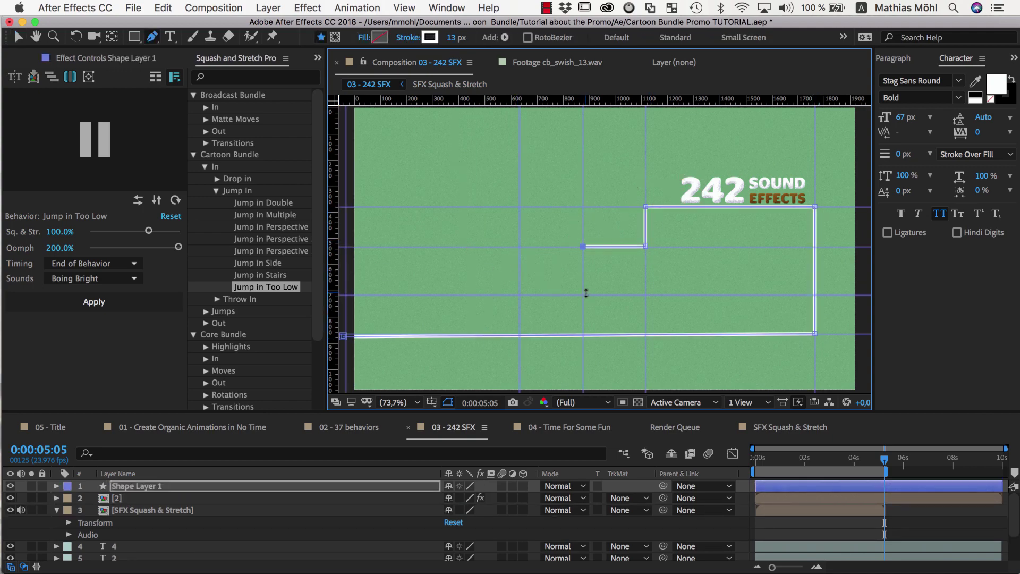
{"action": "left_click", "coordinate": [584, 294]}
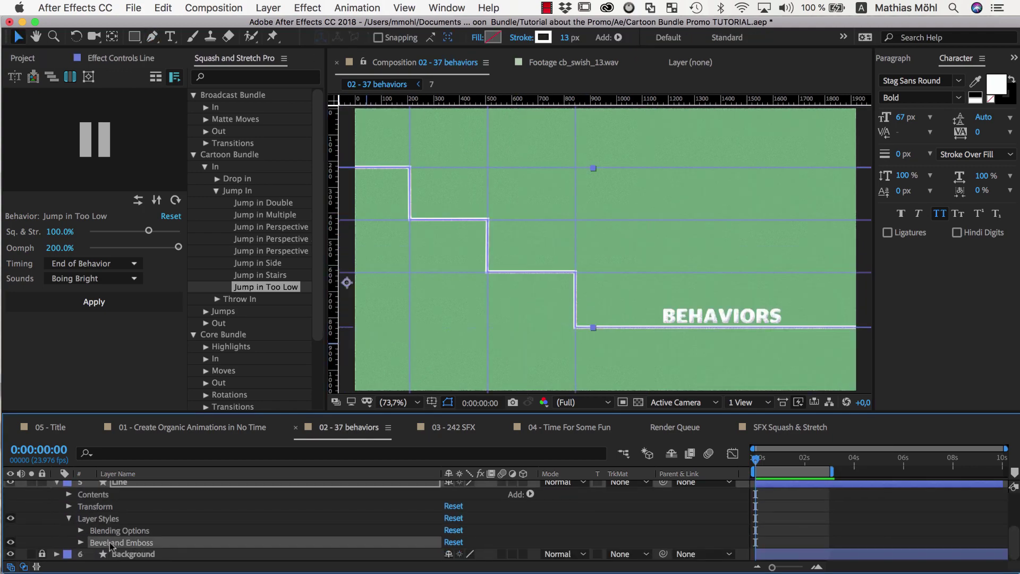
{"action": "left_click", "coordinate": [162, 8]}
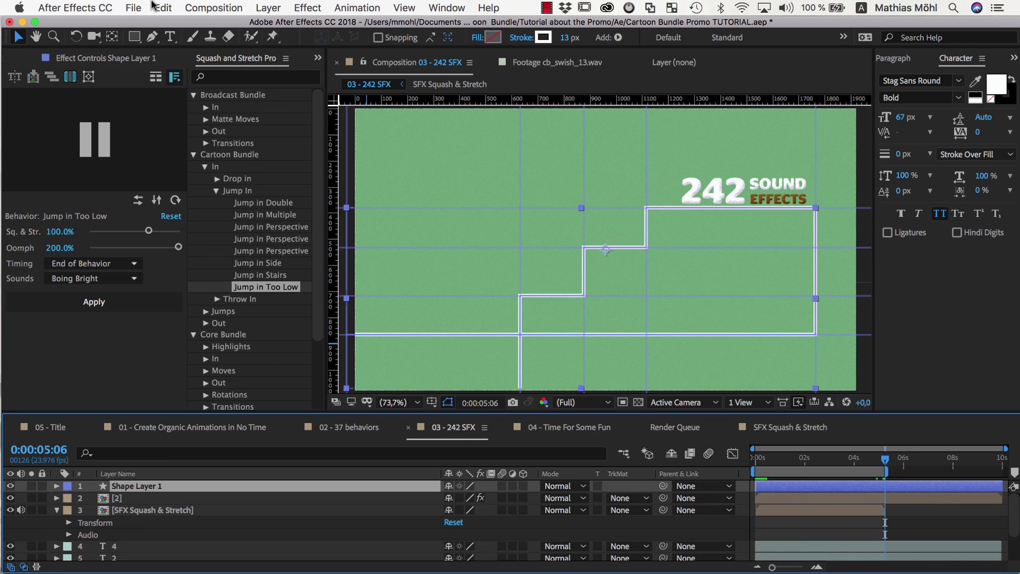
{"action": "left_click", "coordinate": [162, 7]}
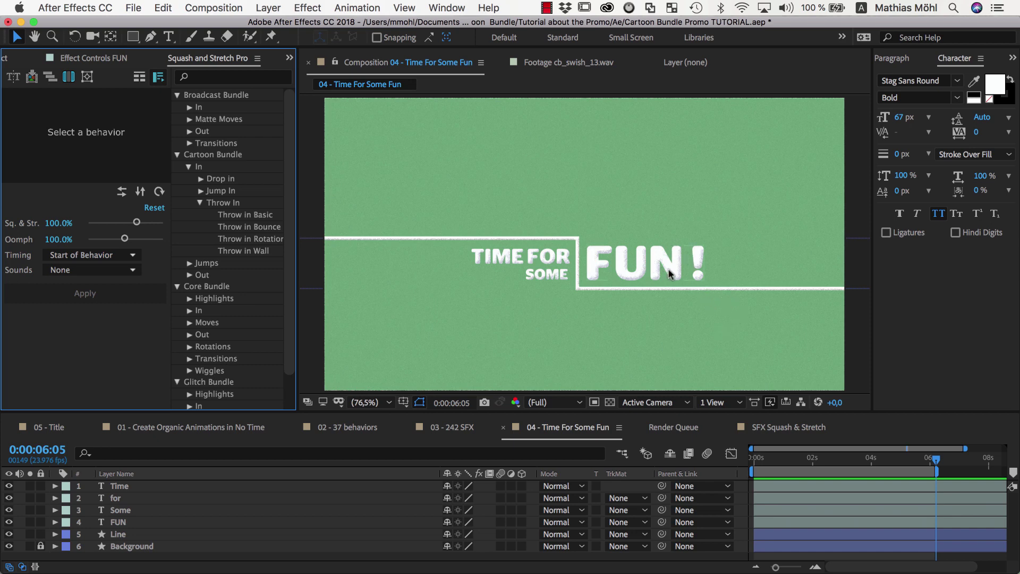
- Choose Throw in Wall and explode the FUN text into separate letter layers
{"action": "left_click", "coordinate": [252, 251]}
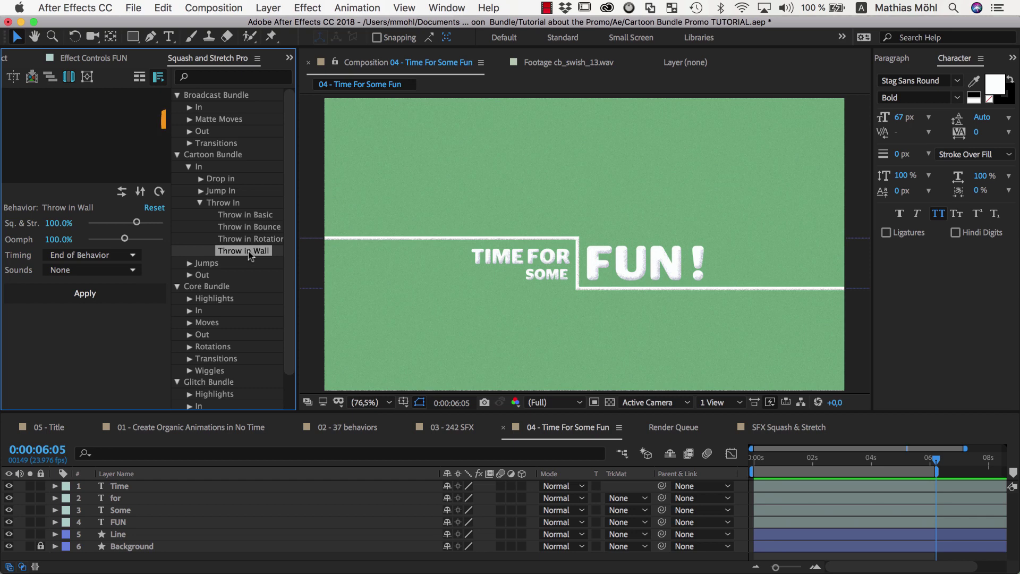
{"action": "left_click", "coordinate": [619, 261]}
{"action": "left_click", "coordinate": [51, 77]}
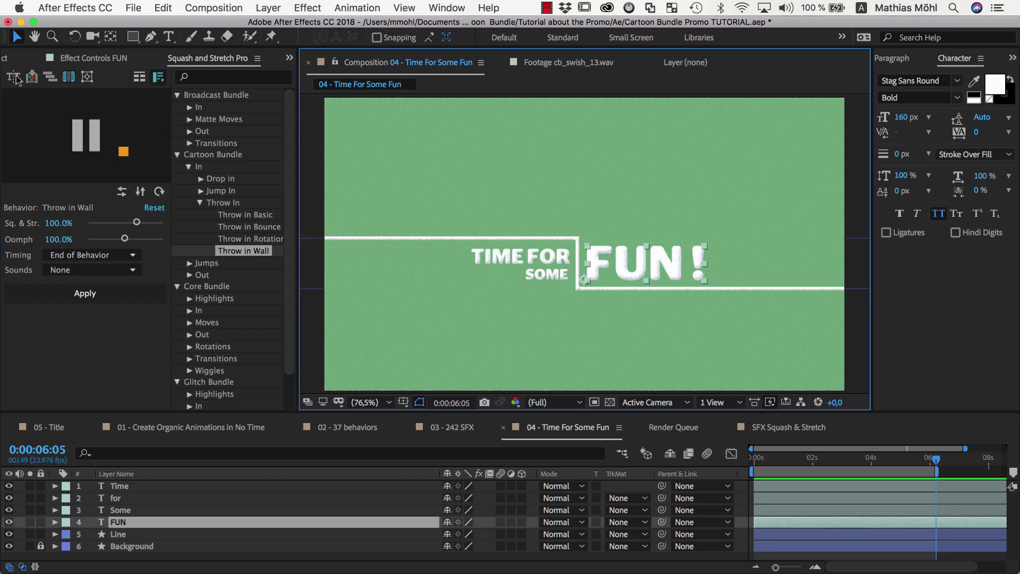
{"action": "left_click", "coordinate": [429, 238]}
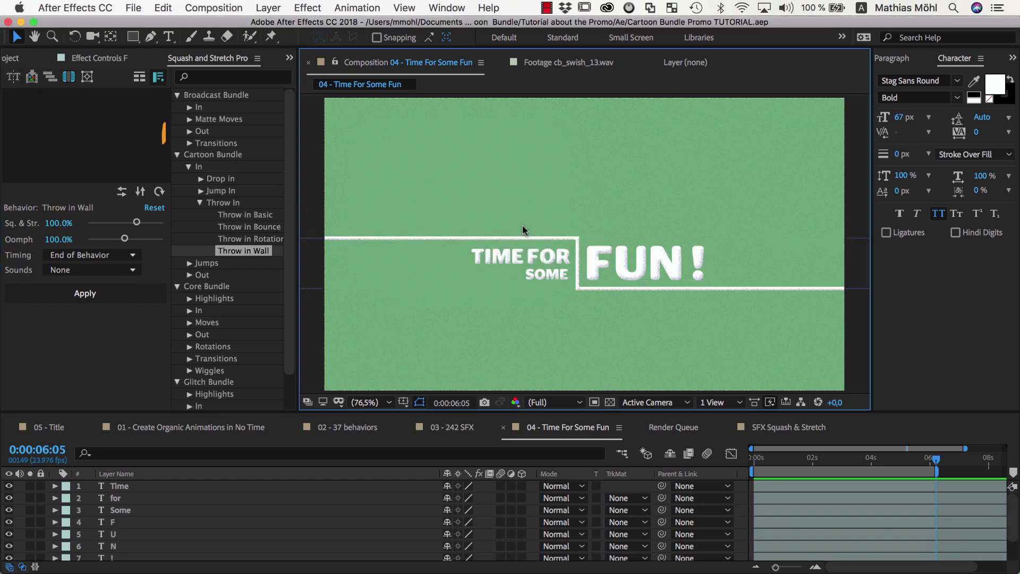
- Set the sound to Wet and apply Throw in Wall to the N
{"action": "left_click", "coordinate": [93, 270]}
{"action": "left_click", "coordinate": [74, 296]}
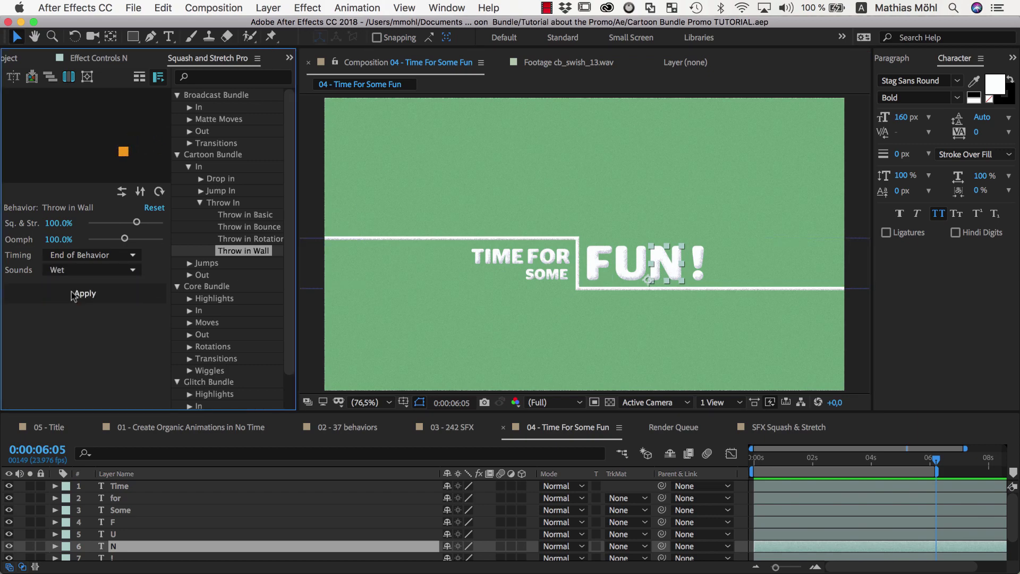
{"action": "left_click", "coordinate": [78, 296]}
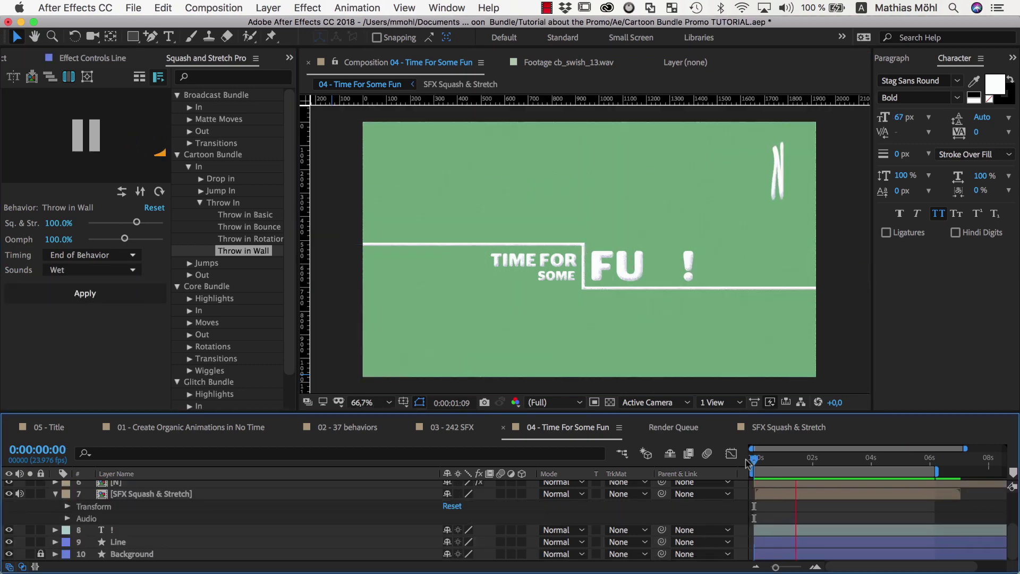
- Add a vertex to the Line path so it rises to the top edge as a right-side wall
{"action": "left_click", "coordinate": [722, 244]}
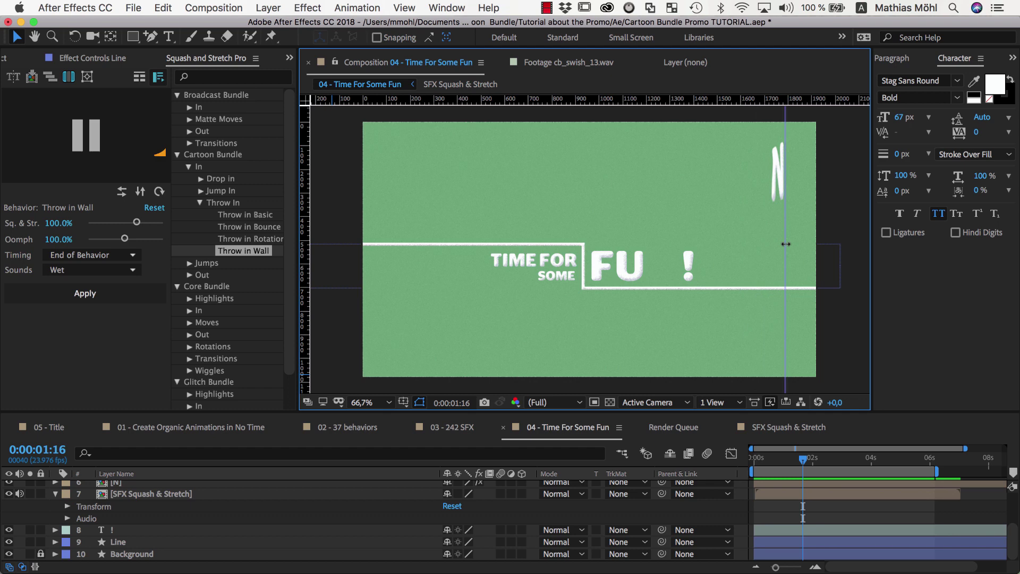
{"action": "left_click", "coordinate": [150, 36]}
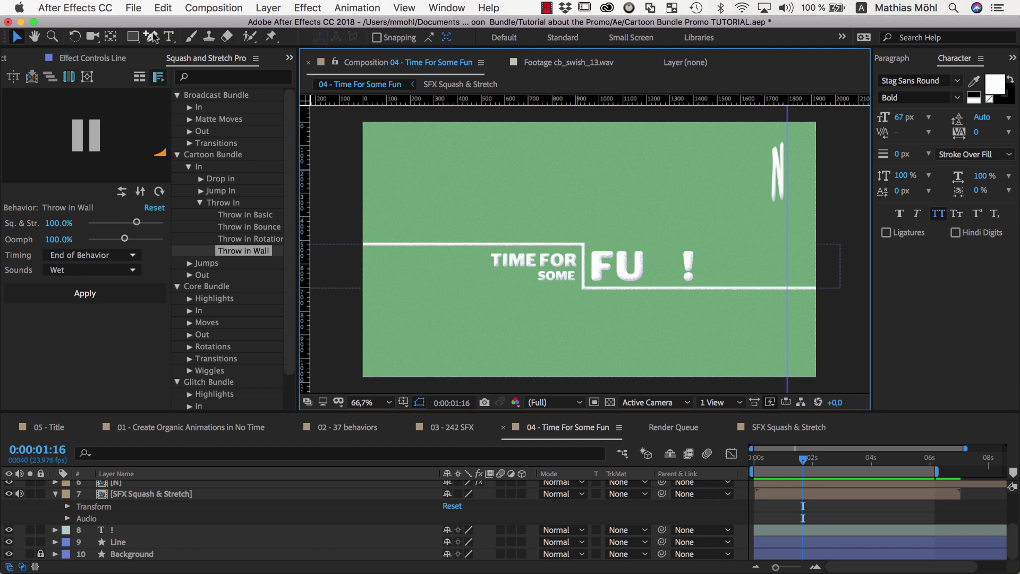
{"action": "left_click", "coordinate": [118, 541]}
{"action": "left_click", "coordinate": [787, 289]}
{"action": "left_click_drag", "start_coordinate": [840, 288], "coordinate": [786, 123]}
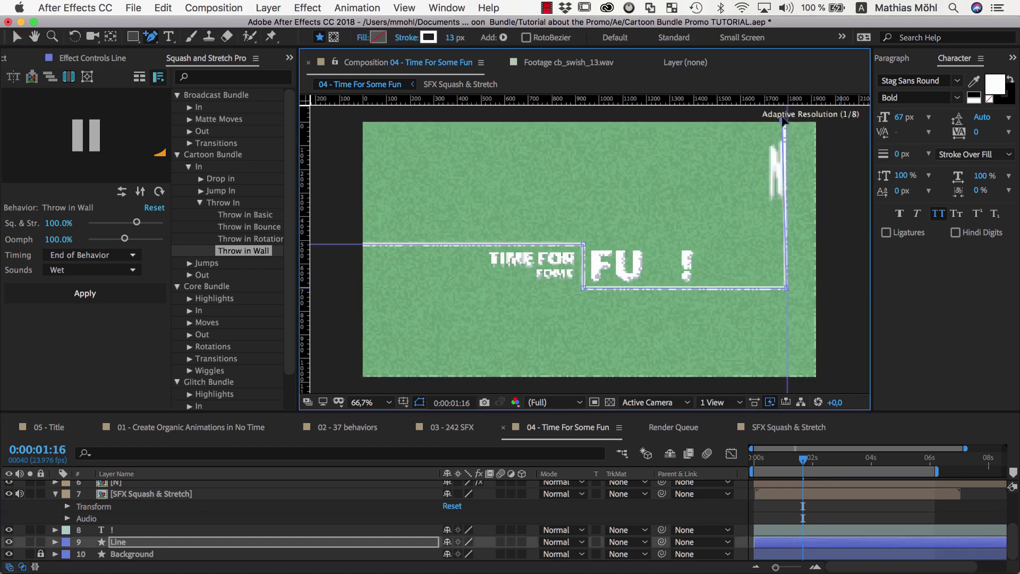
{"action": "left_click", "coordinate": [807, 461]}
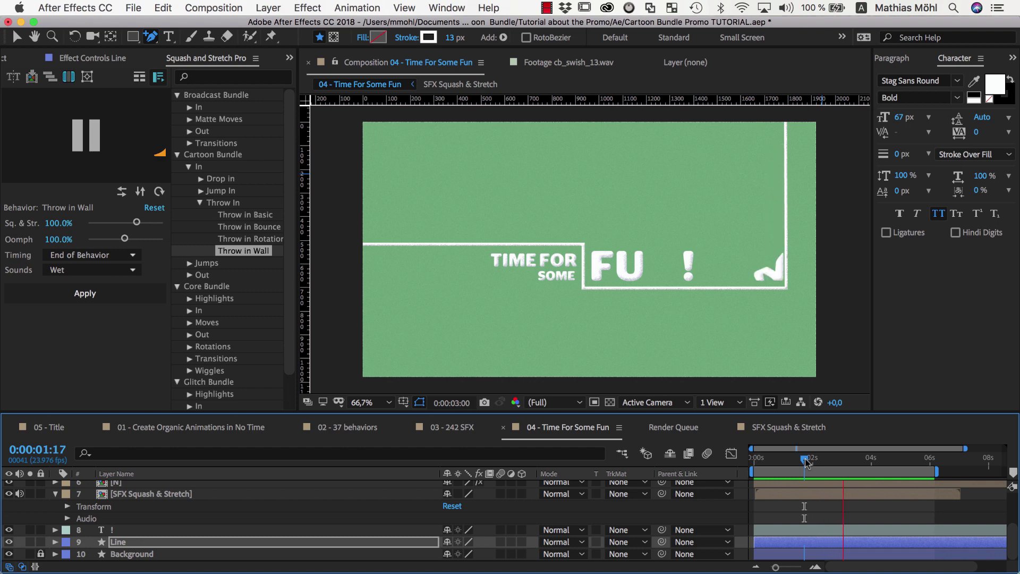
- Drag the N's landing point on its motion path down onto the line
{"action": "left_click", "coordinate": [923, 483]}
{"action": "key", "text": "u"}
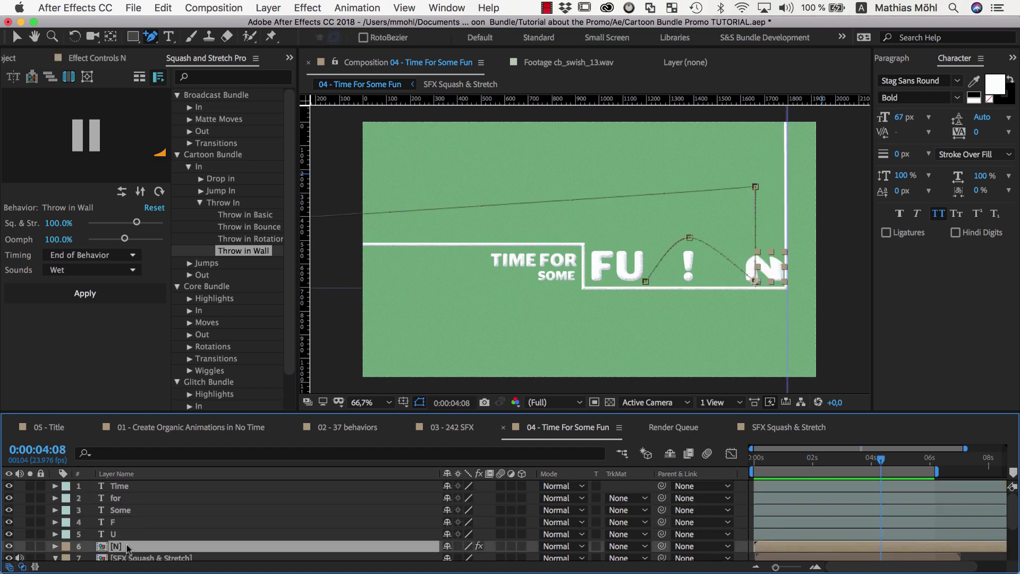
{"action": "mouse_move", "coordinate": [867, 466]}
{"action": "left_mouse_down"}
{"action": "mouse_move", "coordinate": [818, 468]}
{"action": "mouse_move", "coordinate": [897, 471]}
{"action": "mouse_move", "coordinate": [884, 471]}
{"action": "left_mouse_up"}
{"action": "key", "text": "v"}
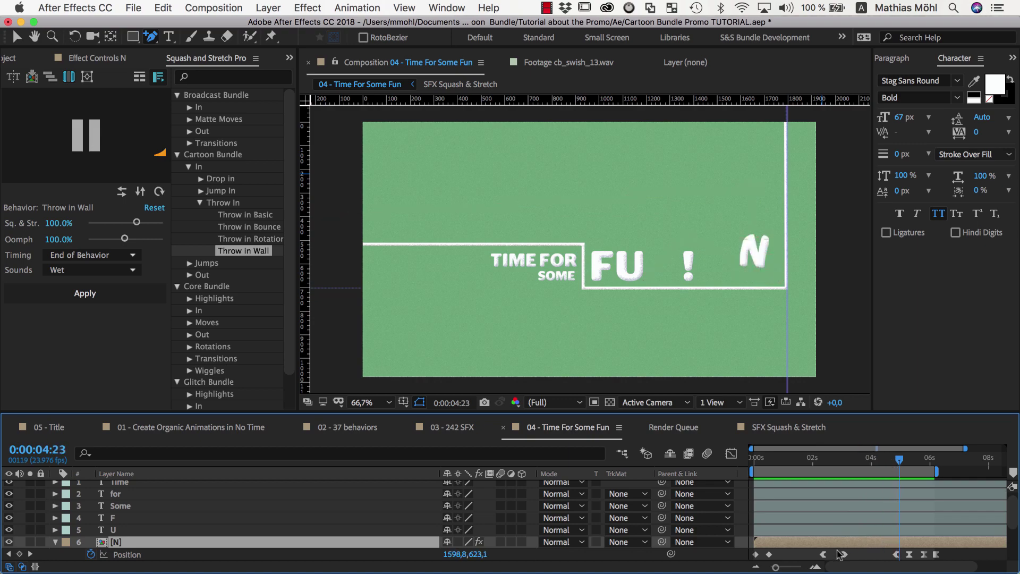
{"action": "scroll", "coordinate": [765, 284], "scroll_direction": "up", "scroll_amount": 5}
{"action": "left_click_drag", "start_coordinate": [544, 230], "coordinate": [543, 251]}
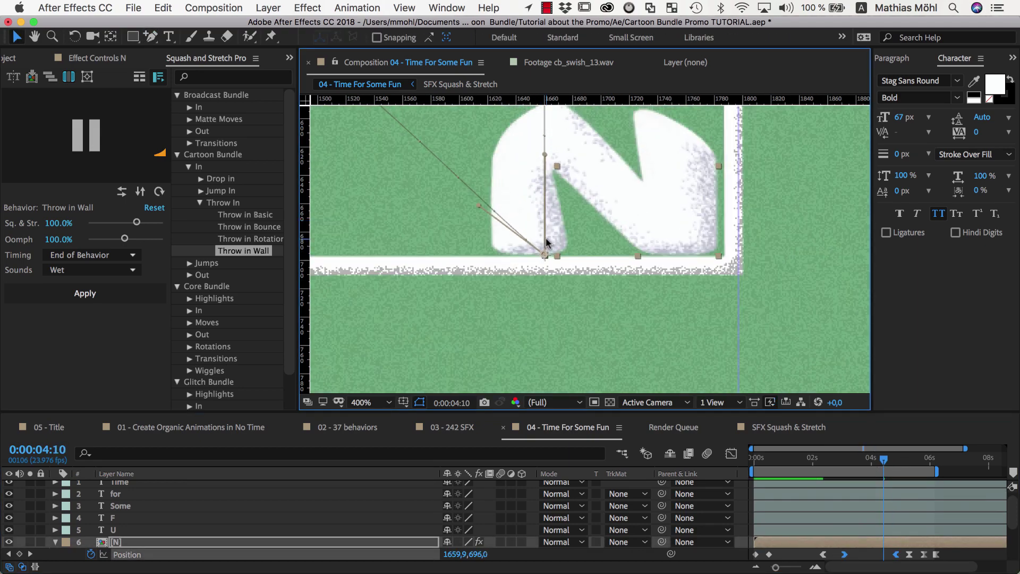